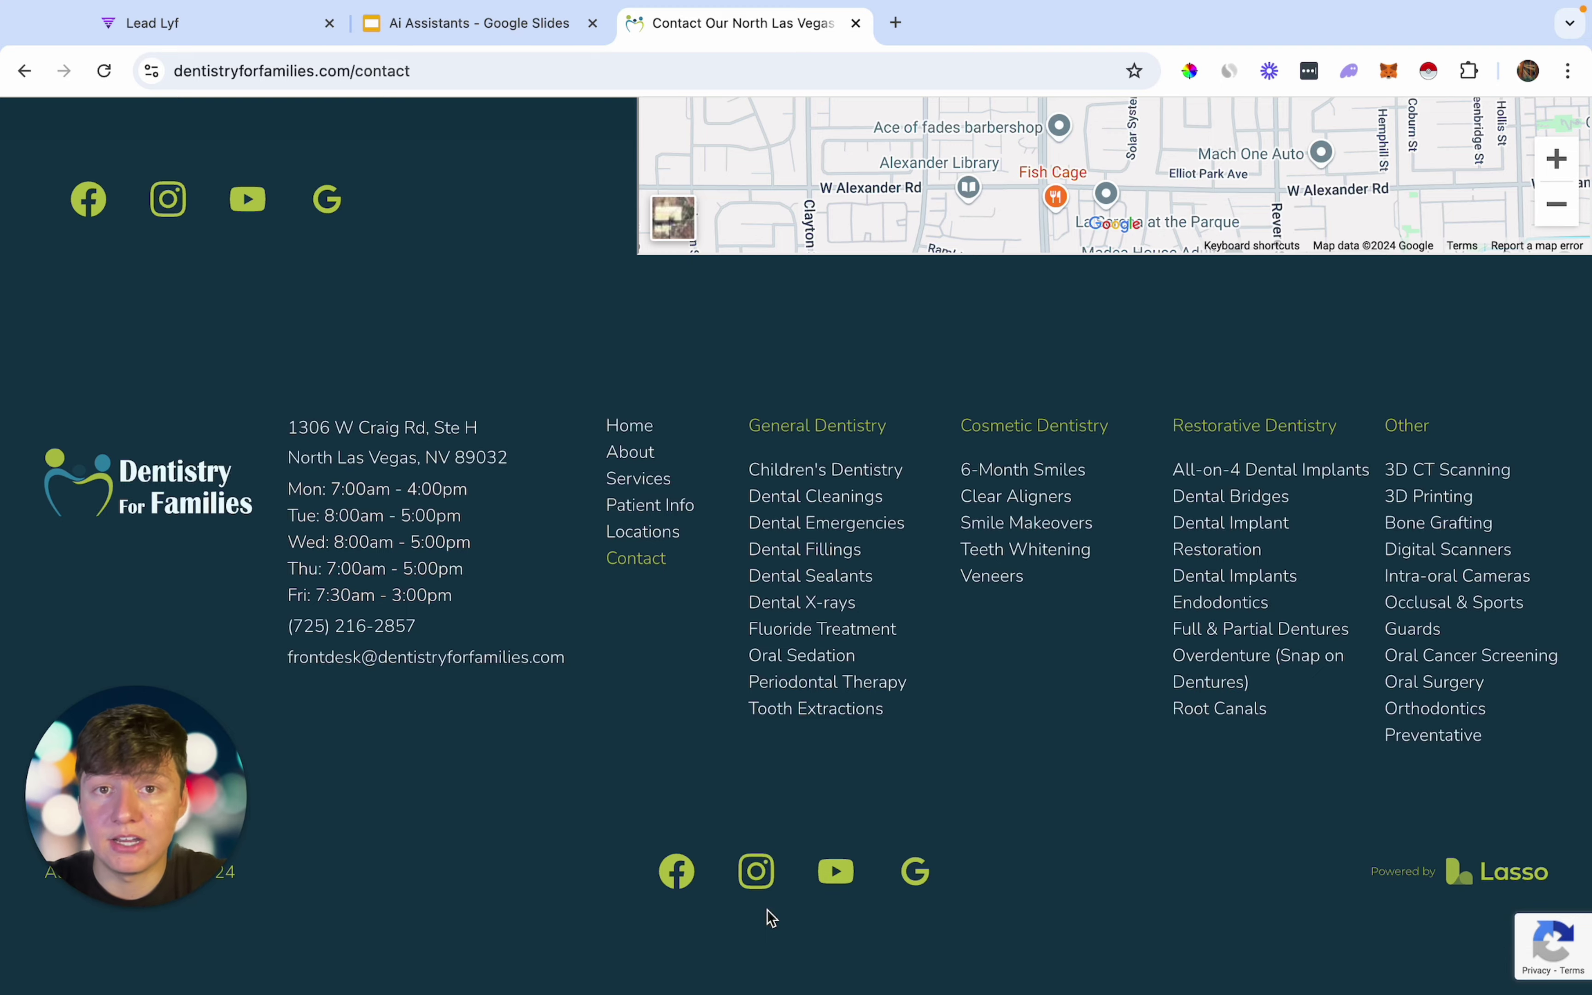
# Open the Dentistry for Families home page from its contact page and copy the site's web address.
pyautogui.scroll(20, 757, 870)
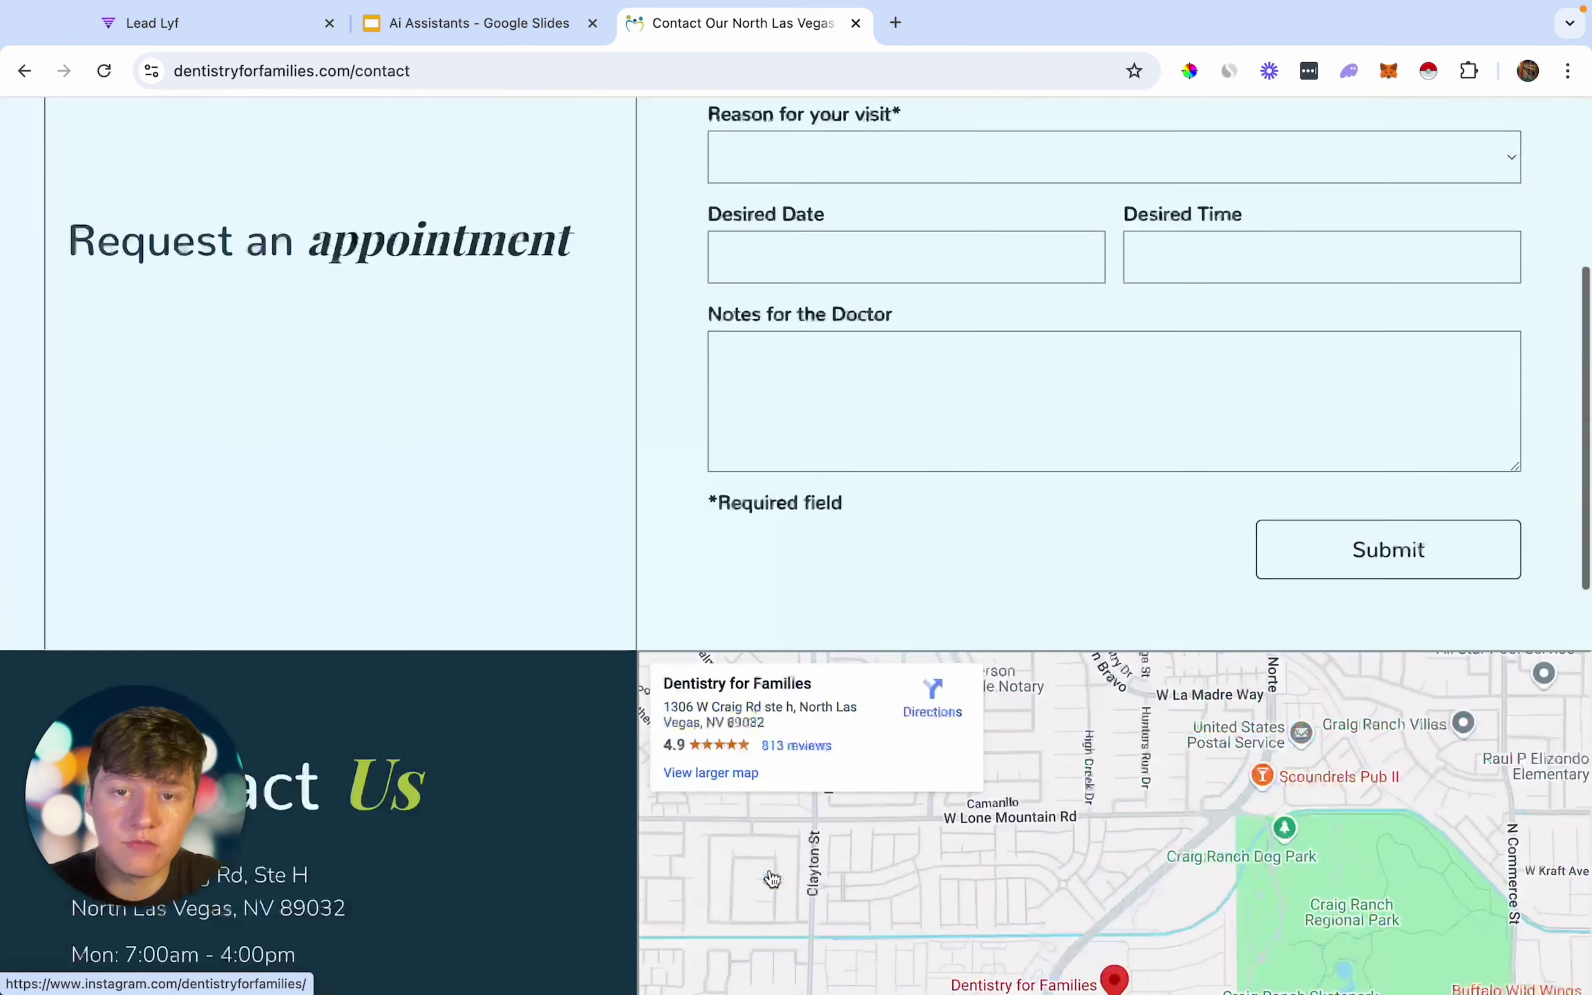
pyautogui.click(204, 192)
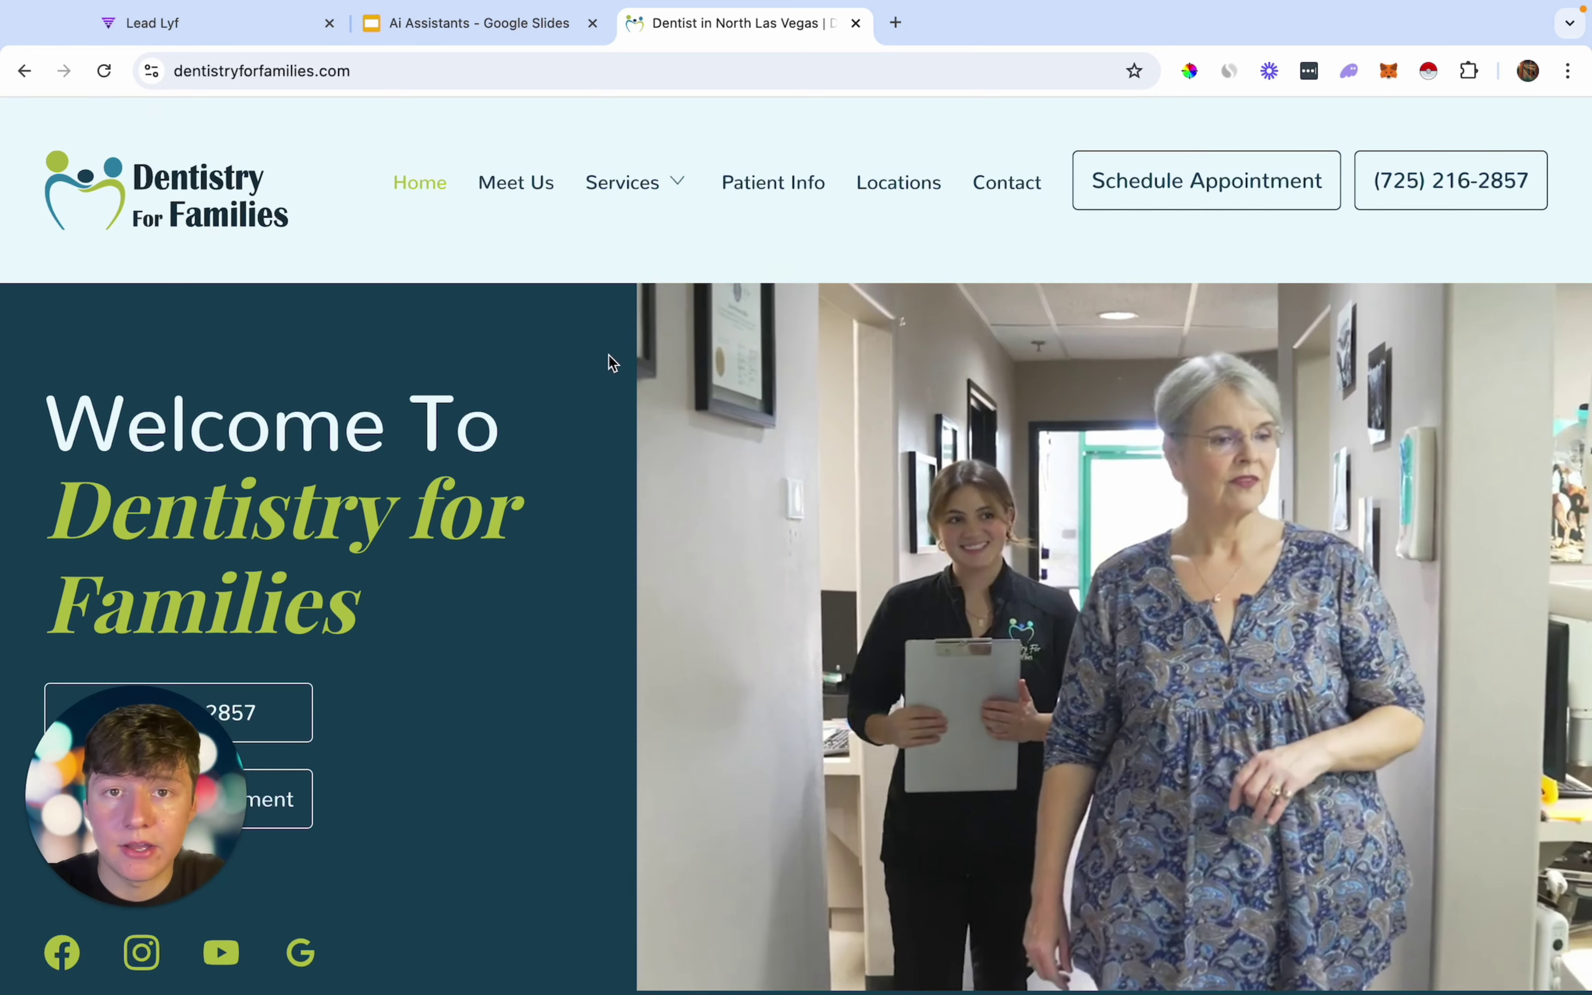
pyautogui.press('super+1')
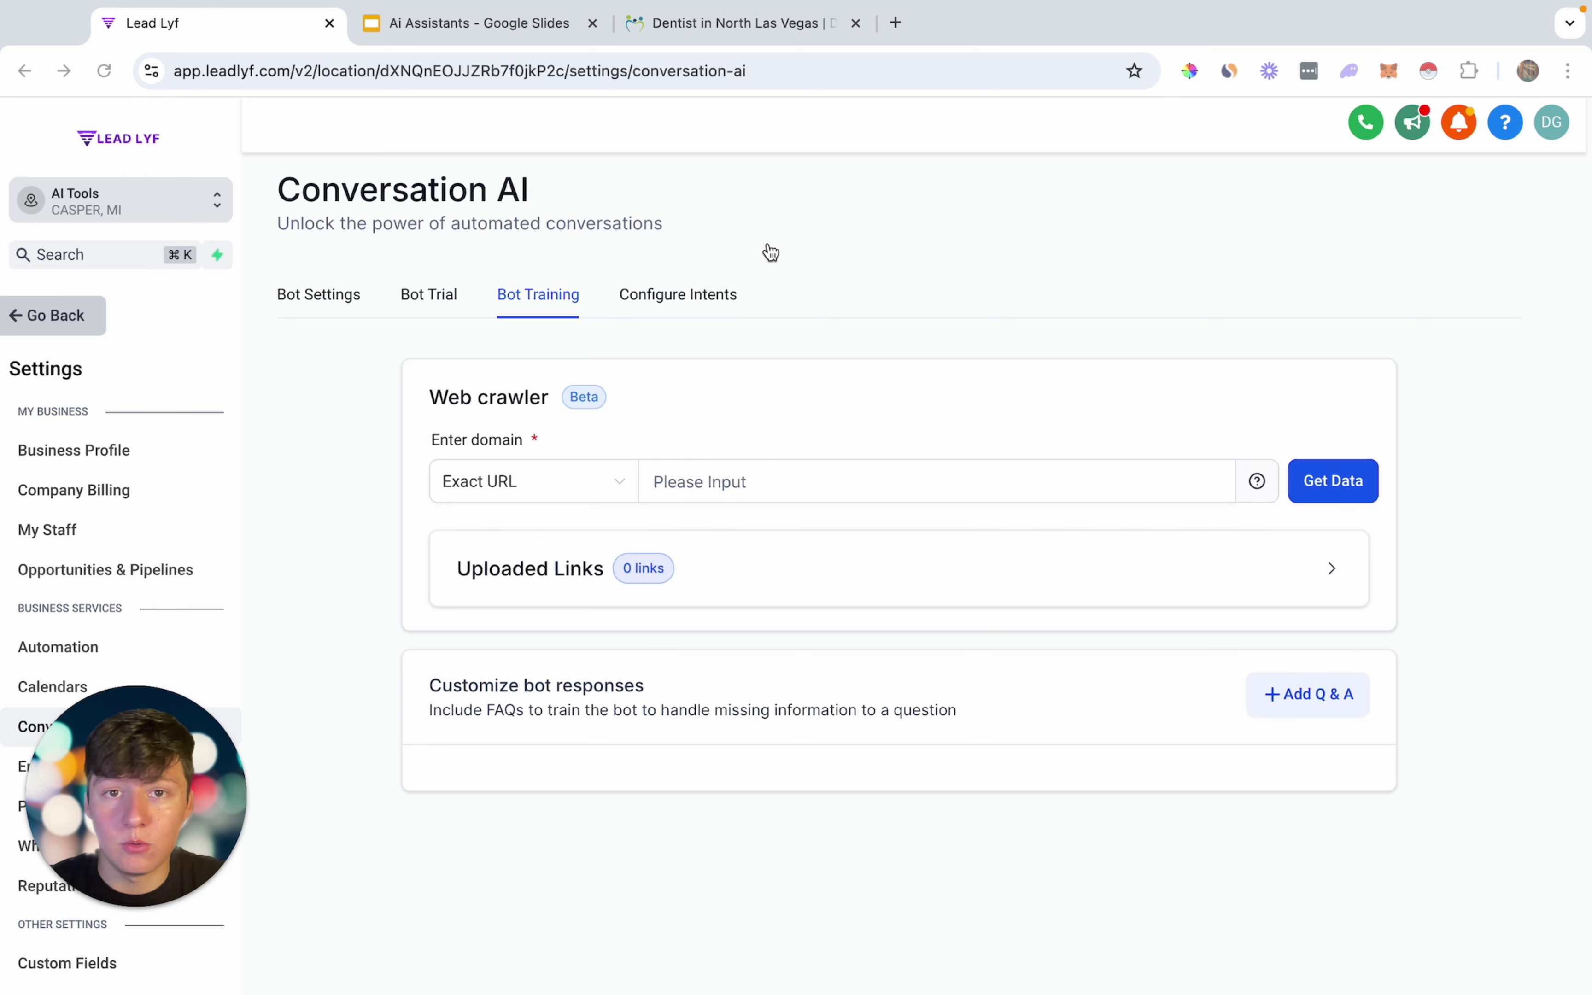
pyautogui.click(740, 34)
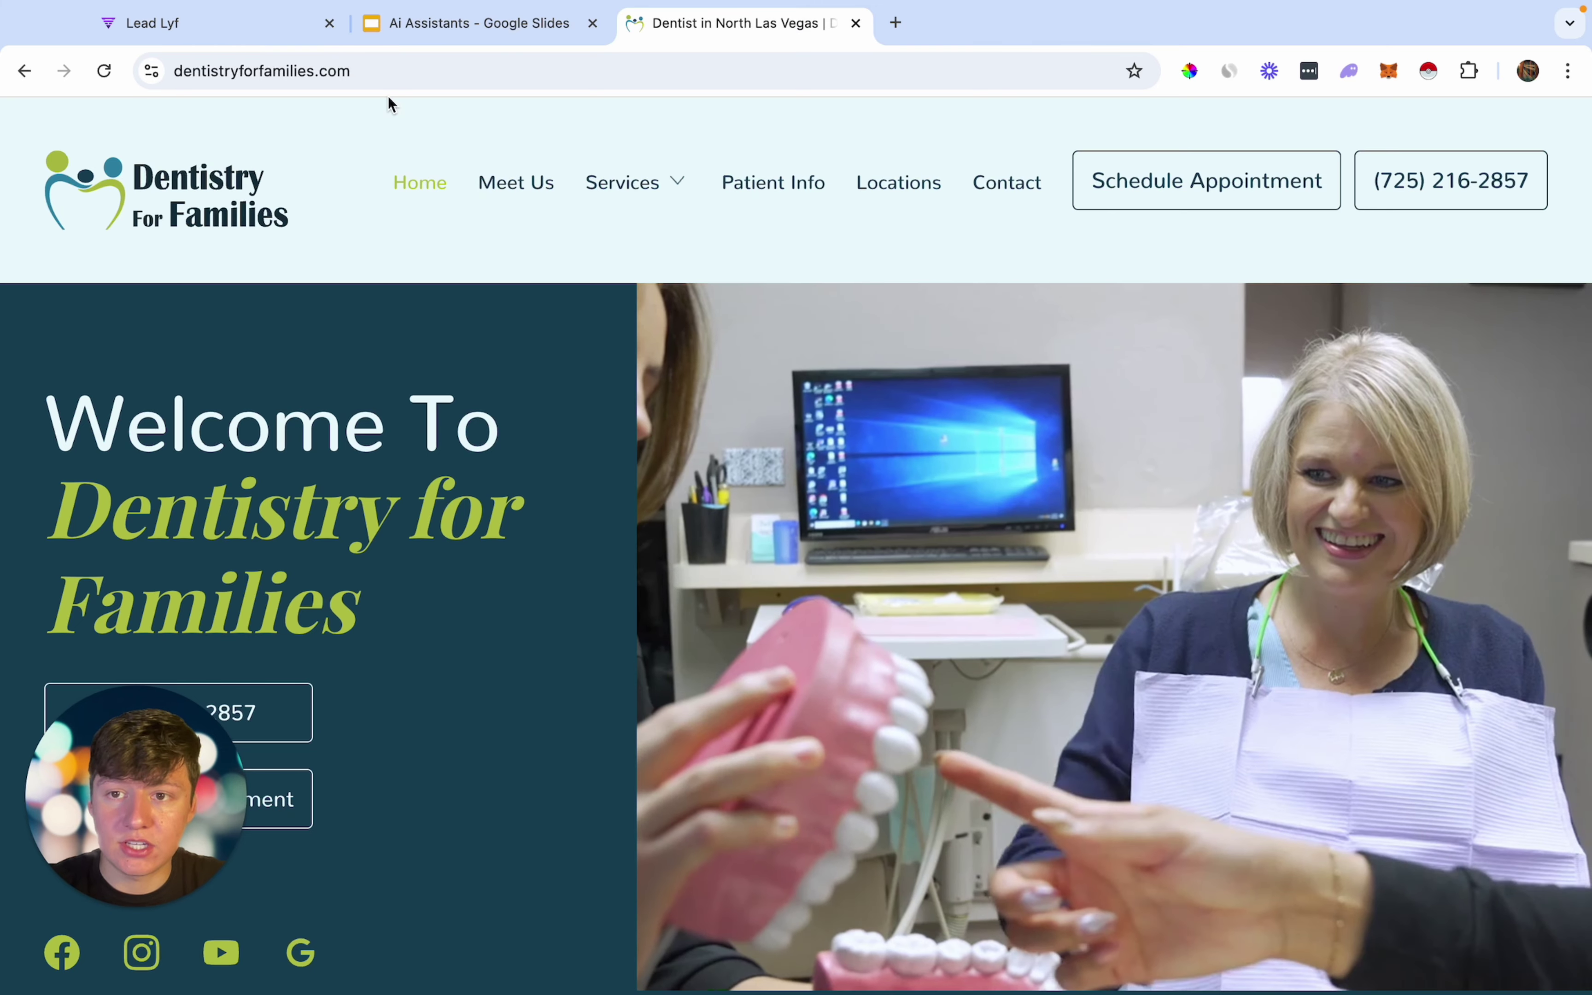
pyautogui.click(337, 74)
pyautogui.press('super+c')
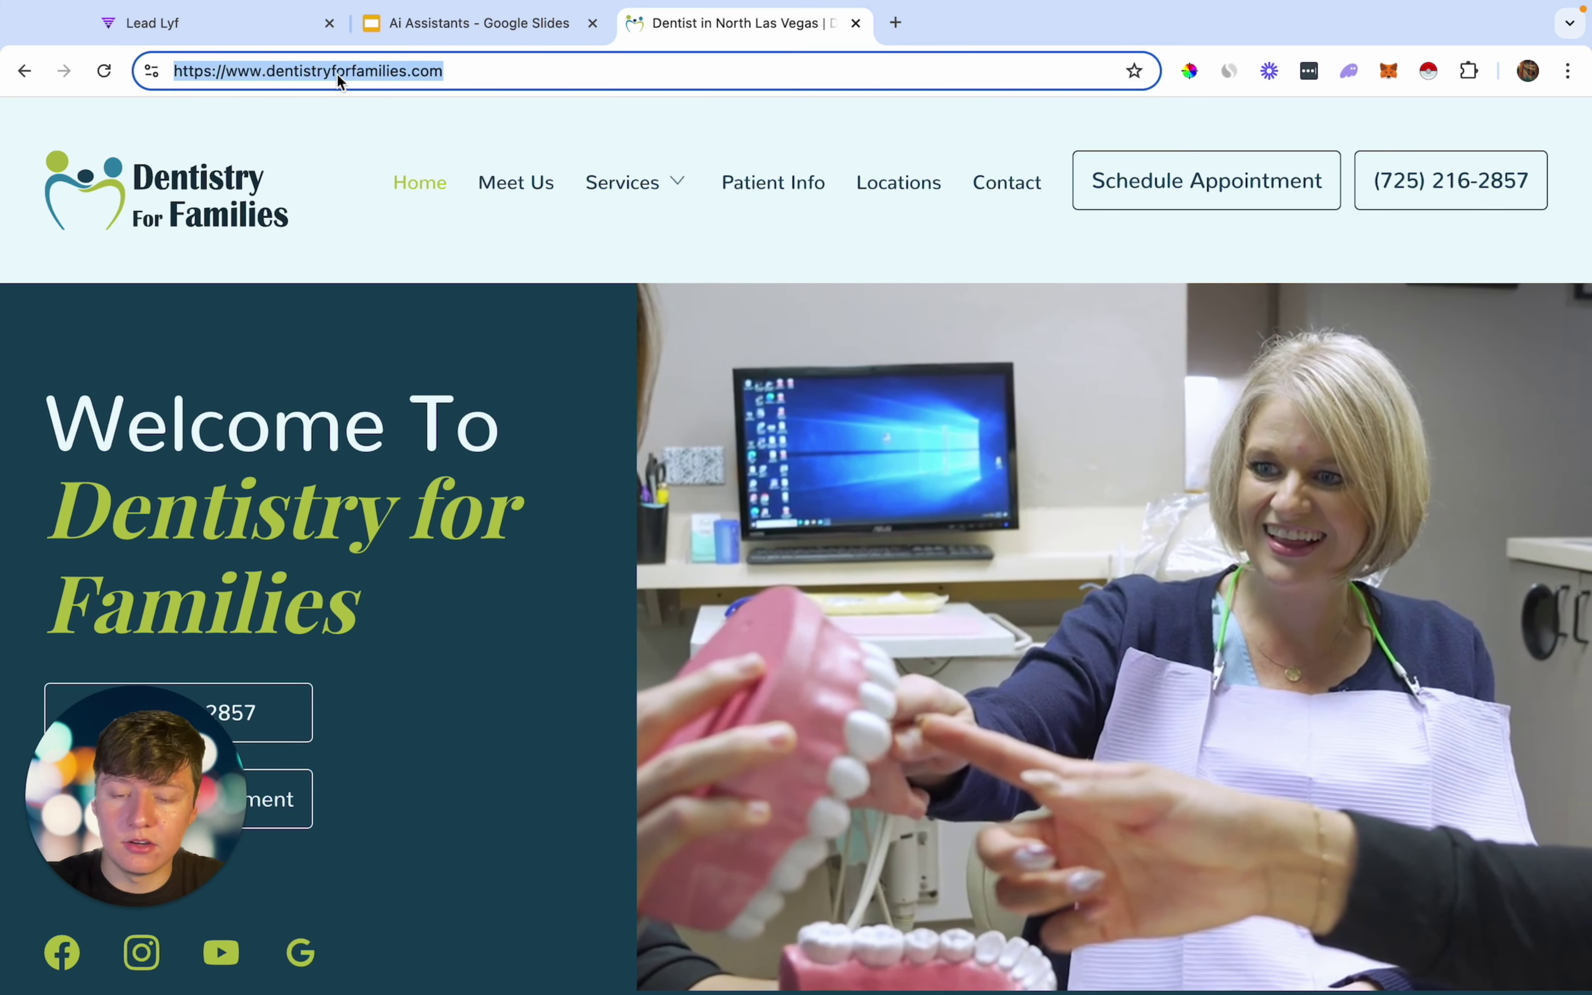
pyautogui.click(270, 26)
pyautogui.click(676, 471)
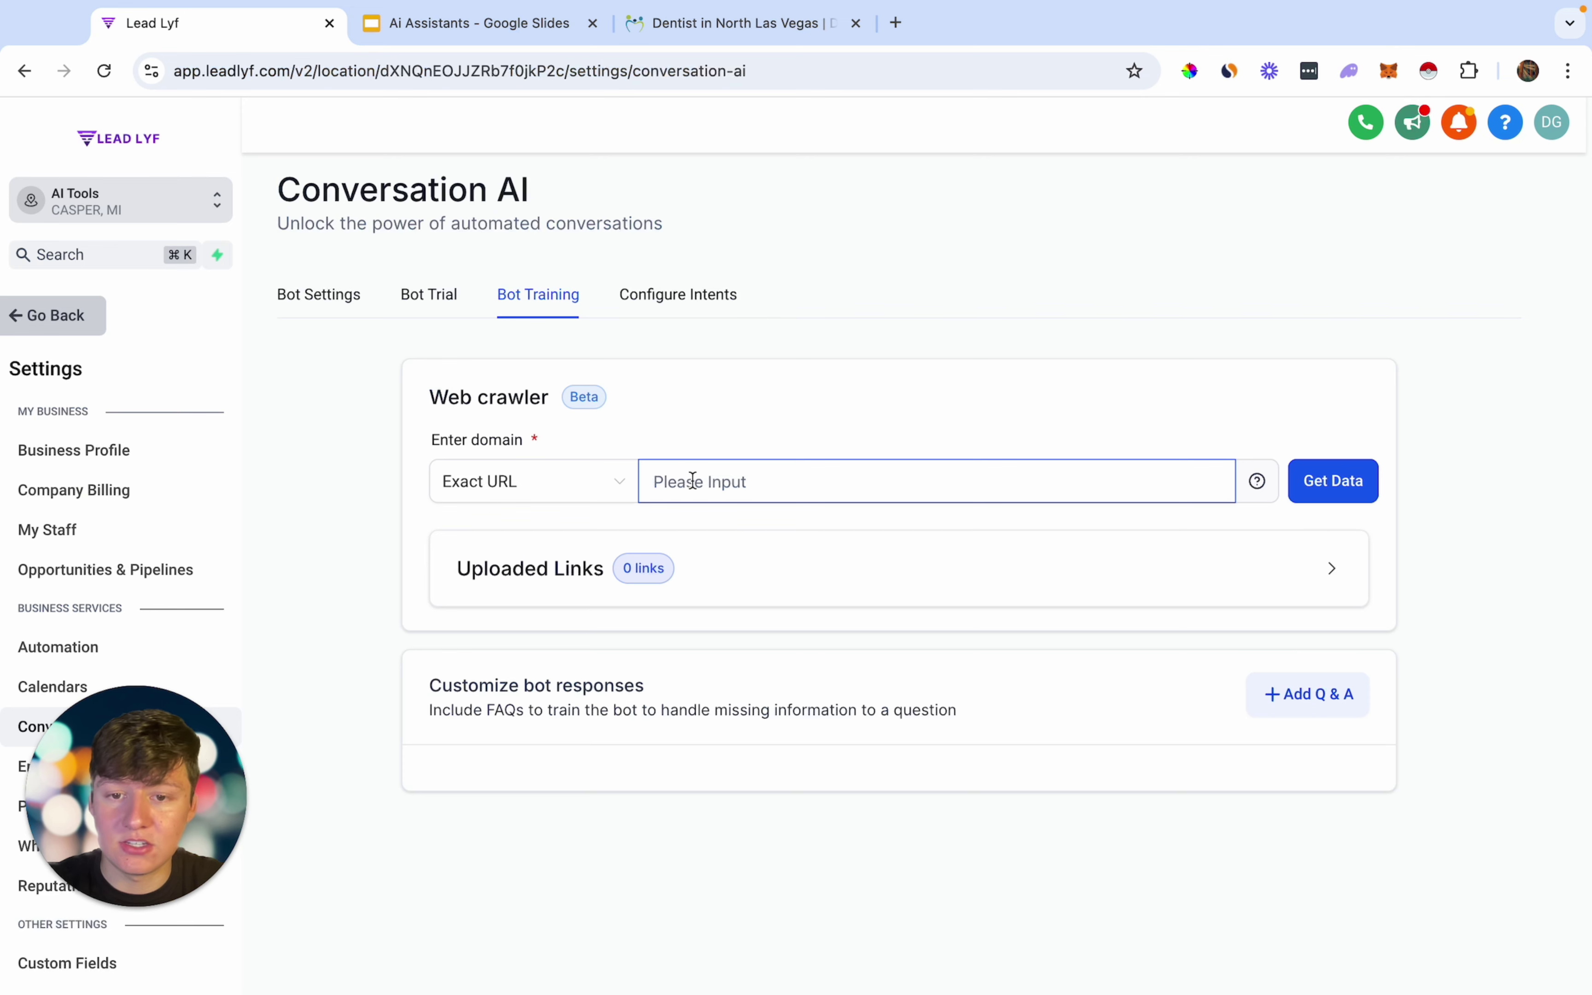
pyautogui.press('super+v')
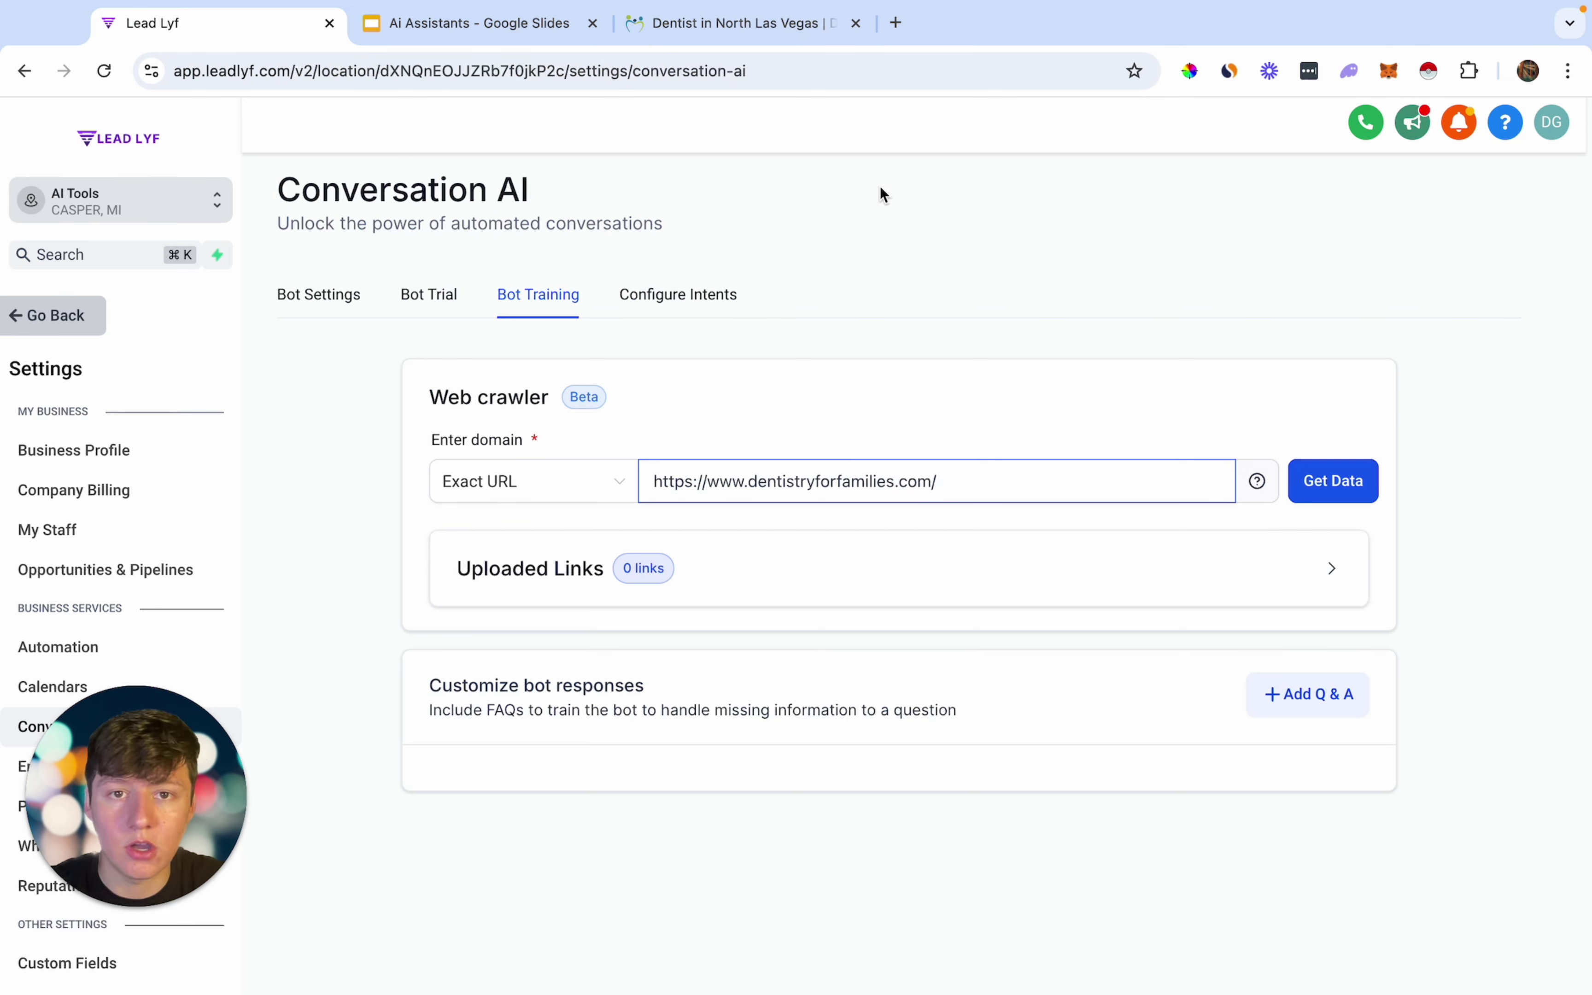
pyautogui.click(771, 42)
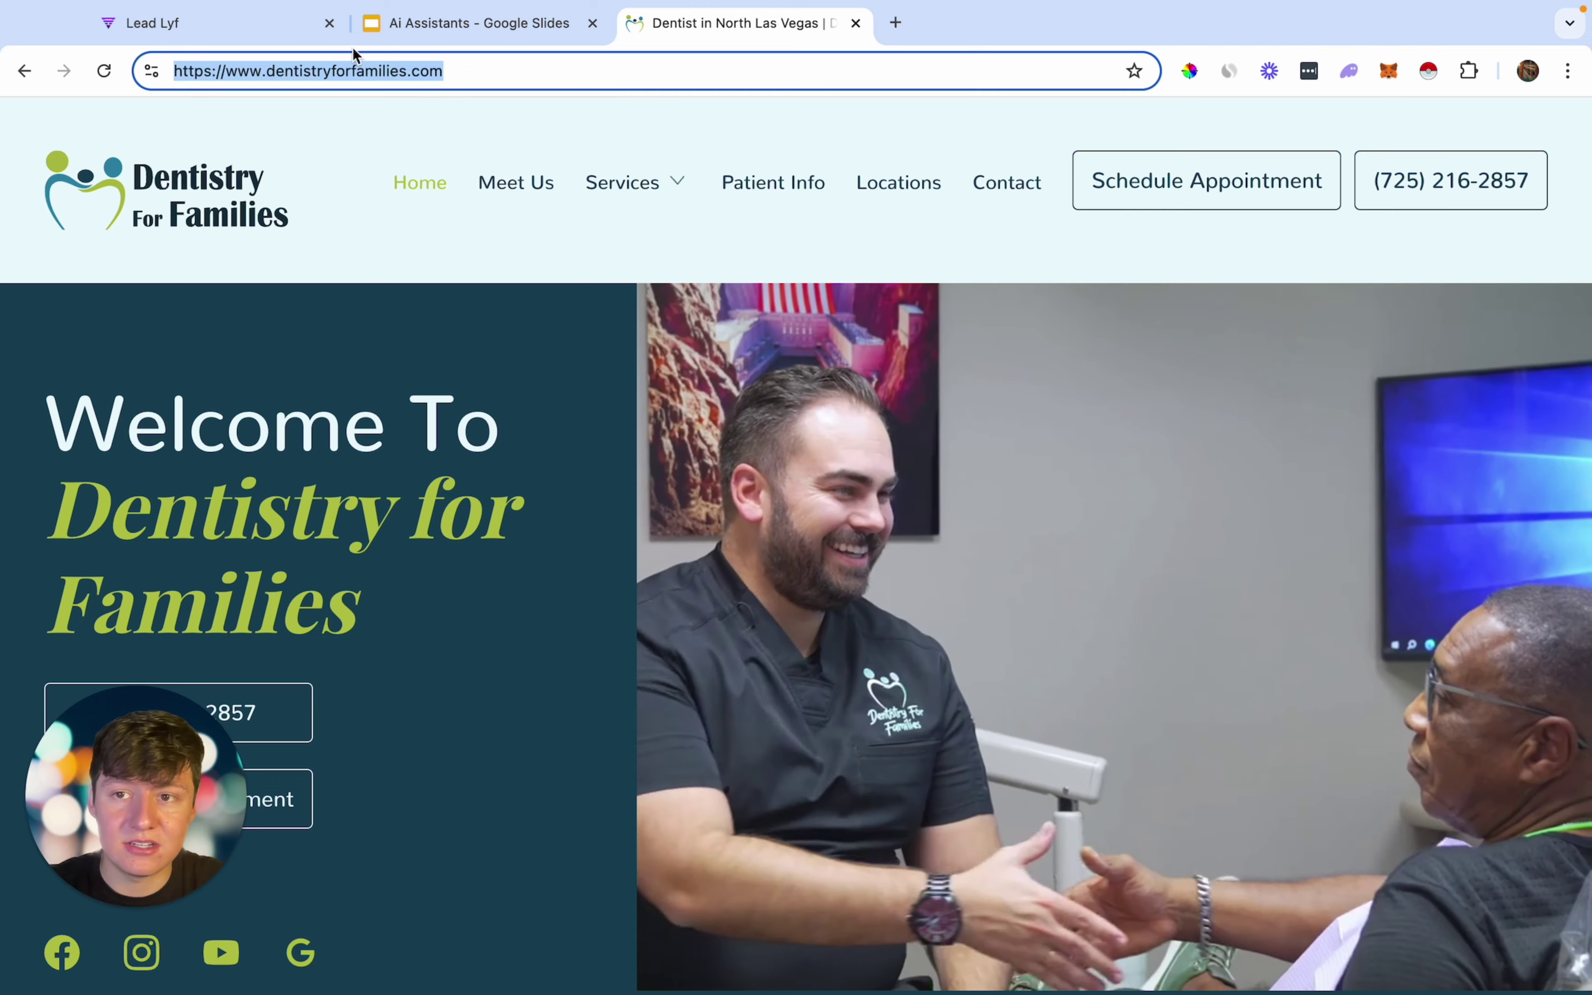
pyautogui.click(316, 36)
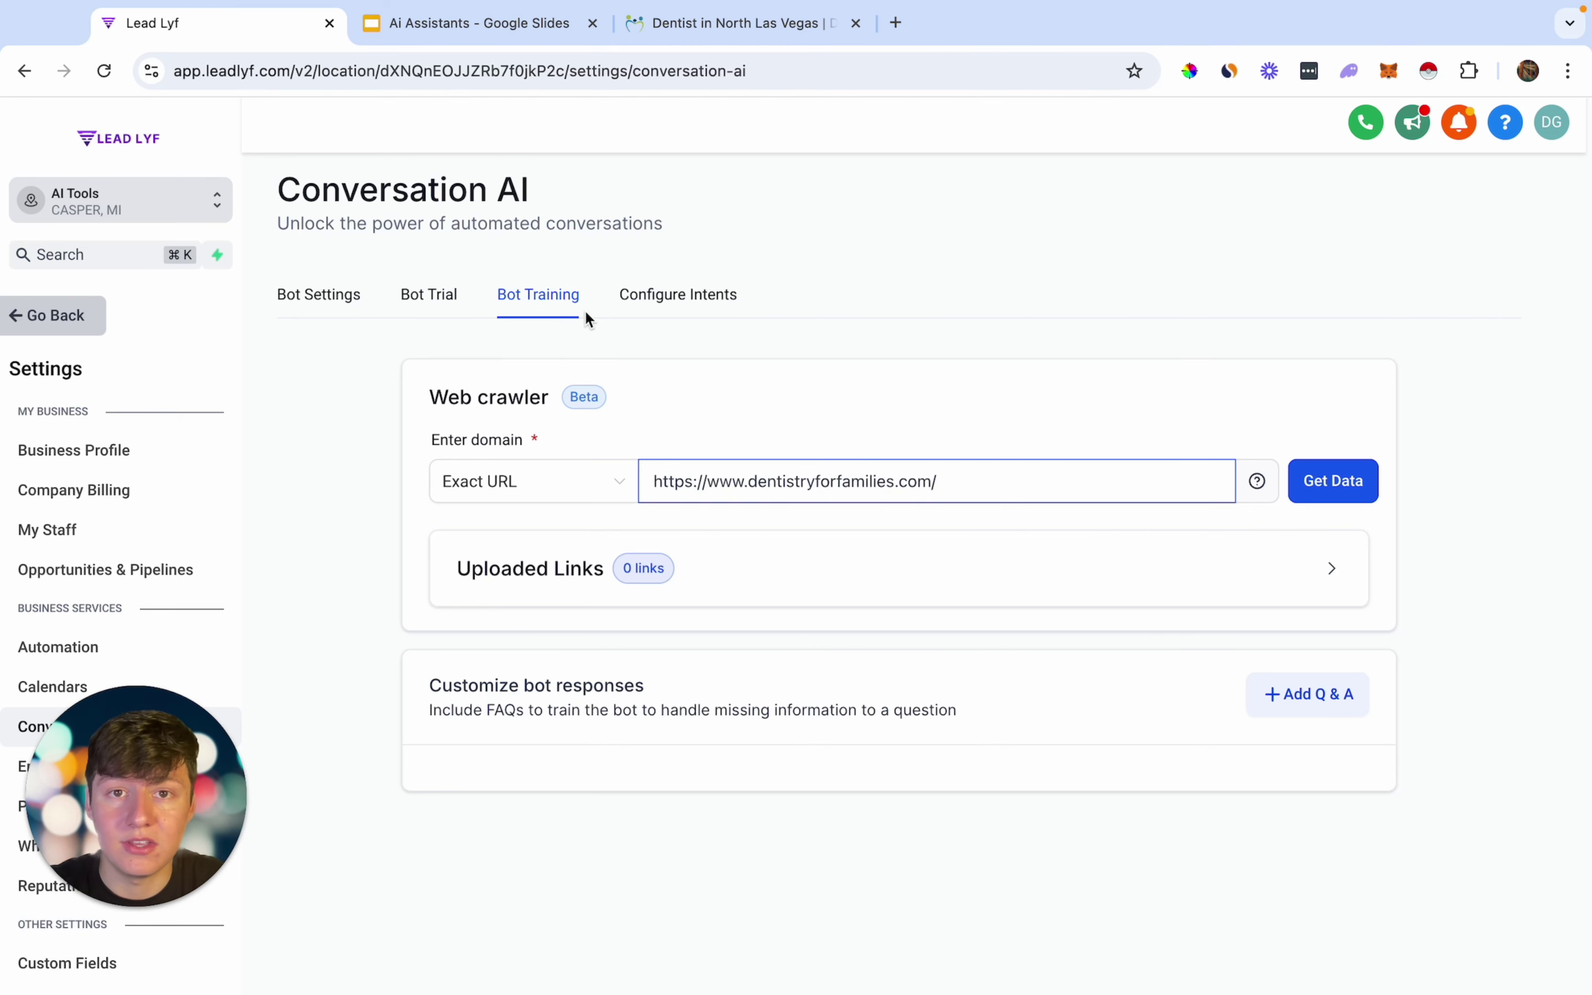
pyautogui.click(1321, 484)
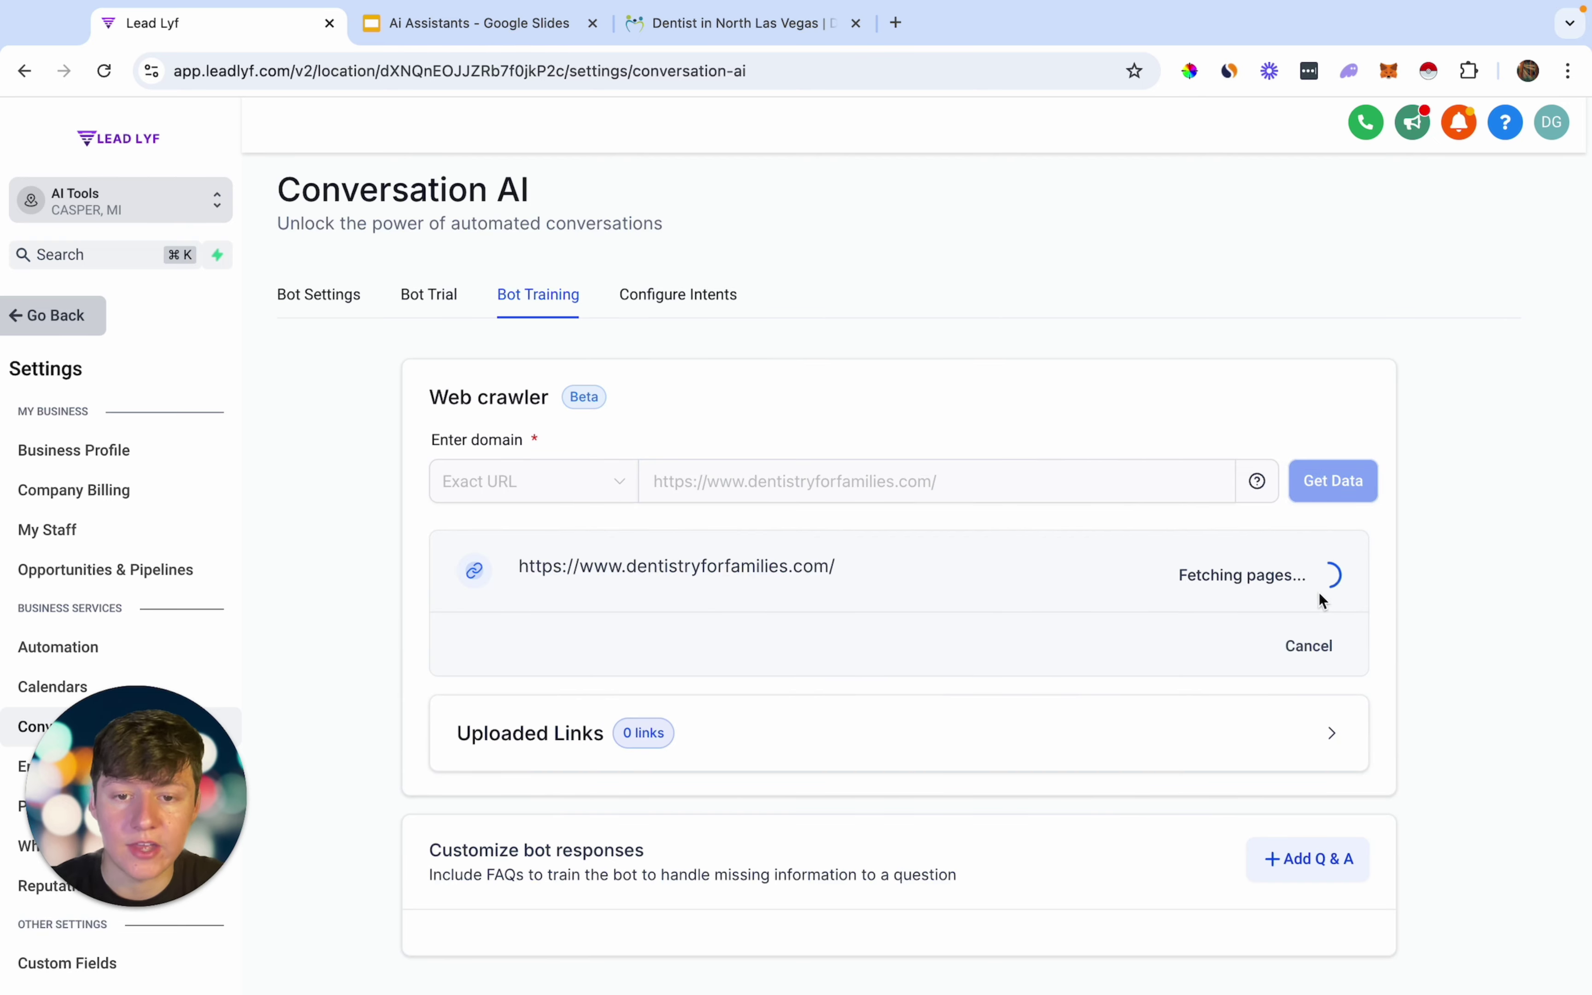
# Start a new blank question-and-answer entry under the customized bot responses.
pyautogui.scroll(-1, 903, 776)
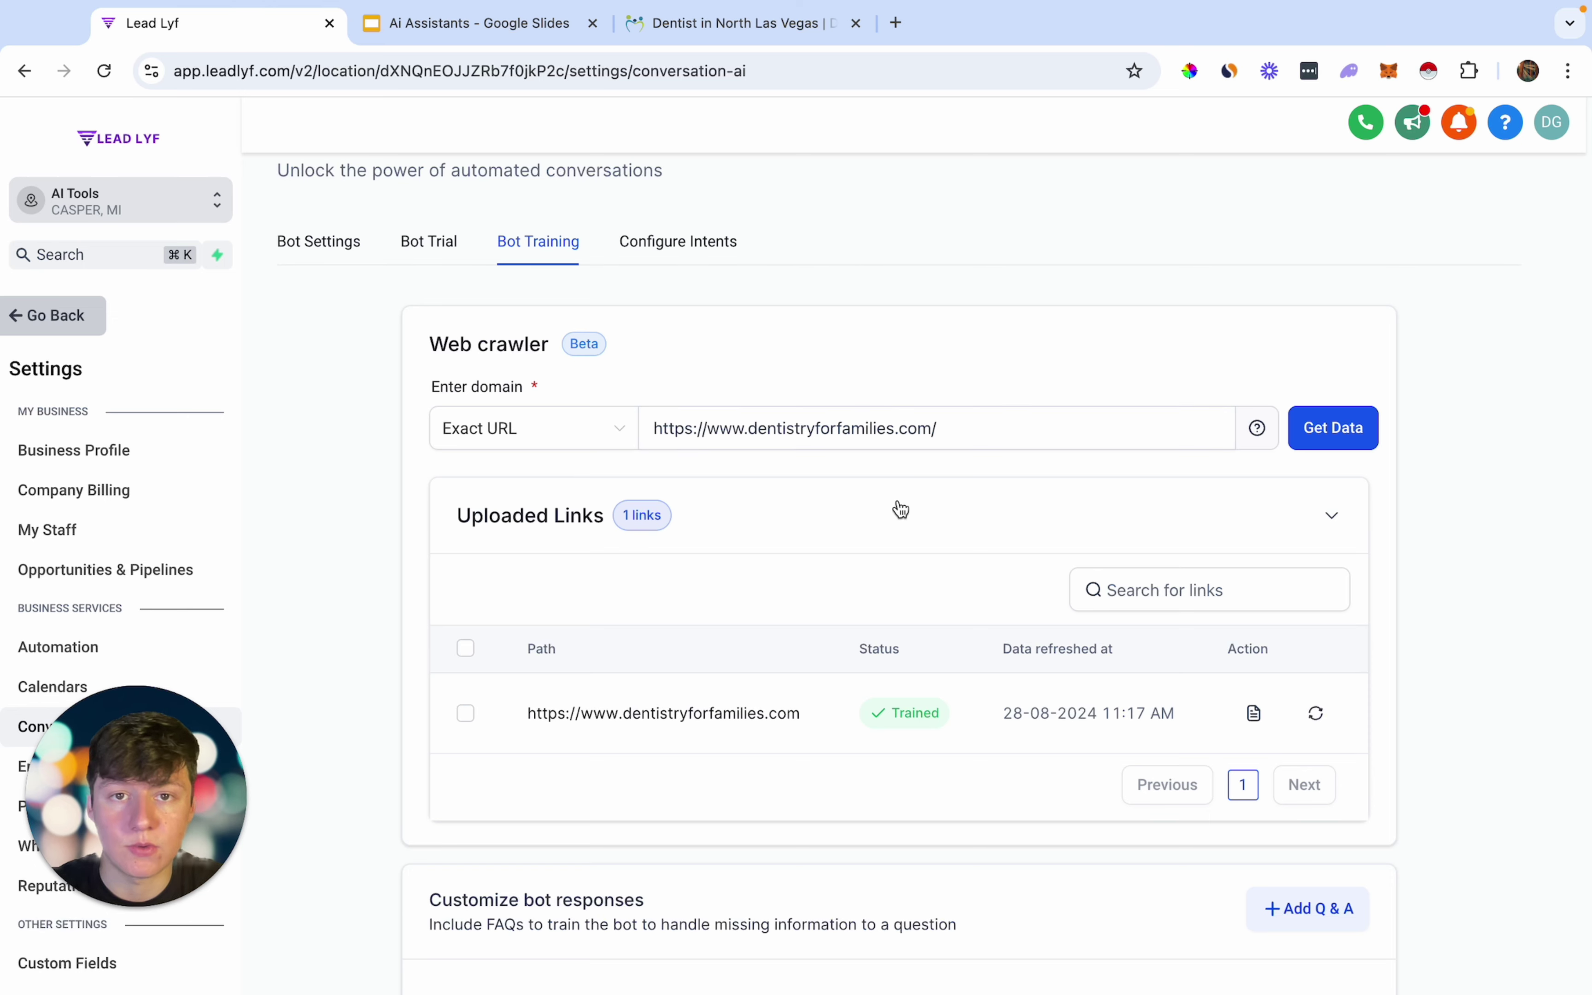
pyautogui.scroll(-5, 917, 447)
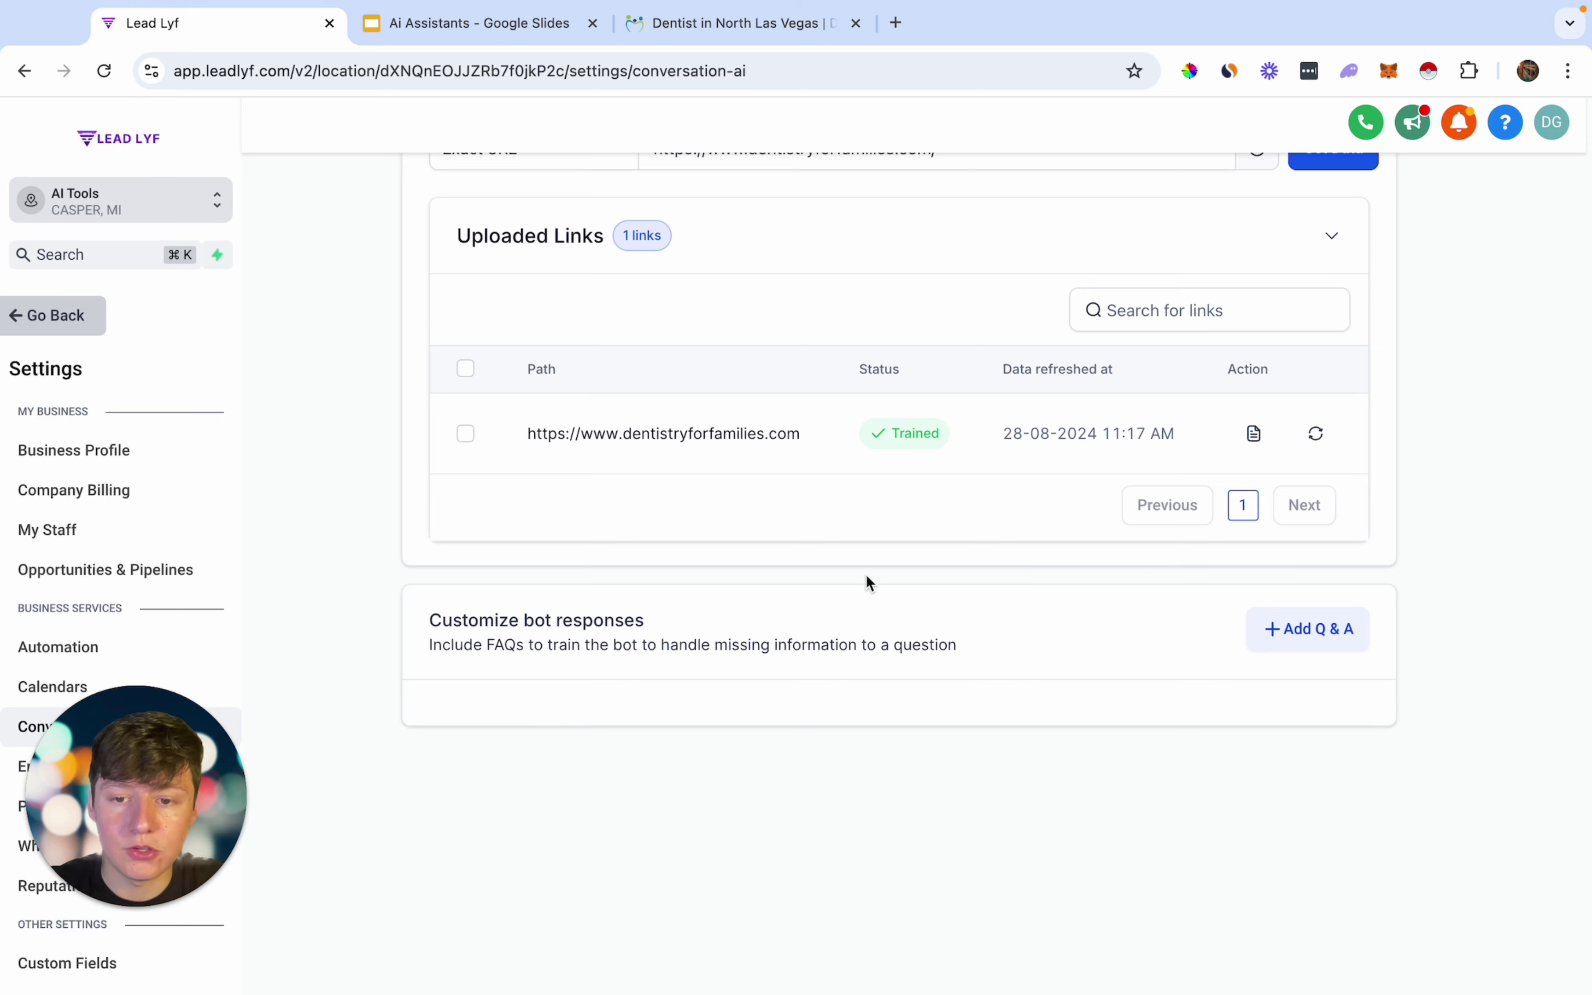
pyautogui.click(1237, 630)
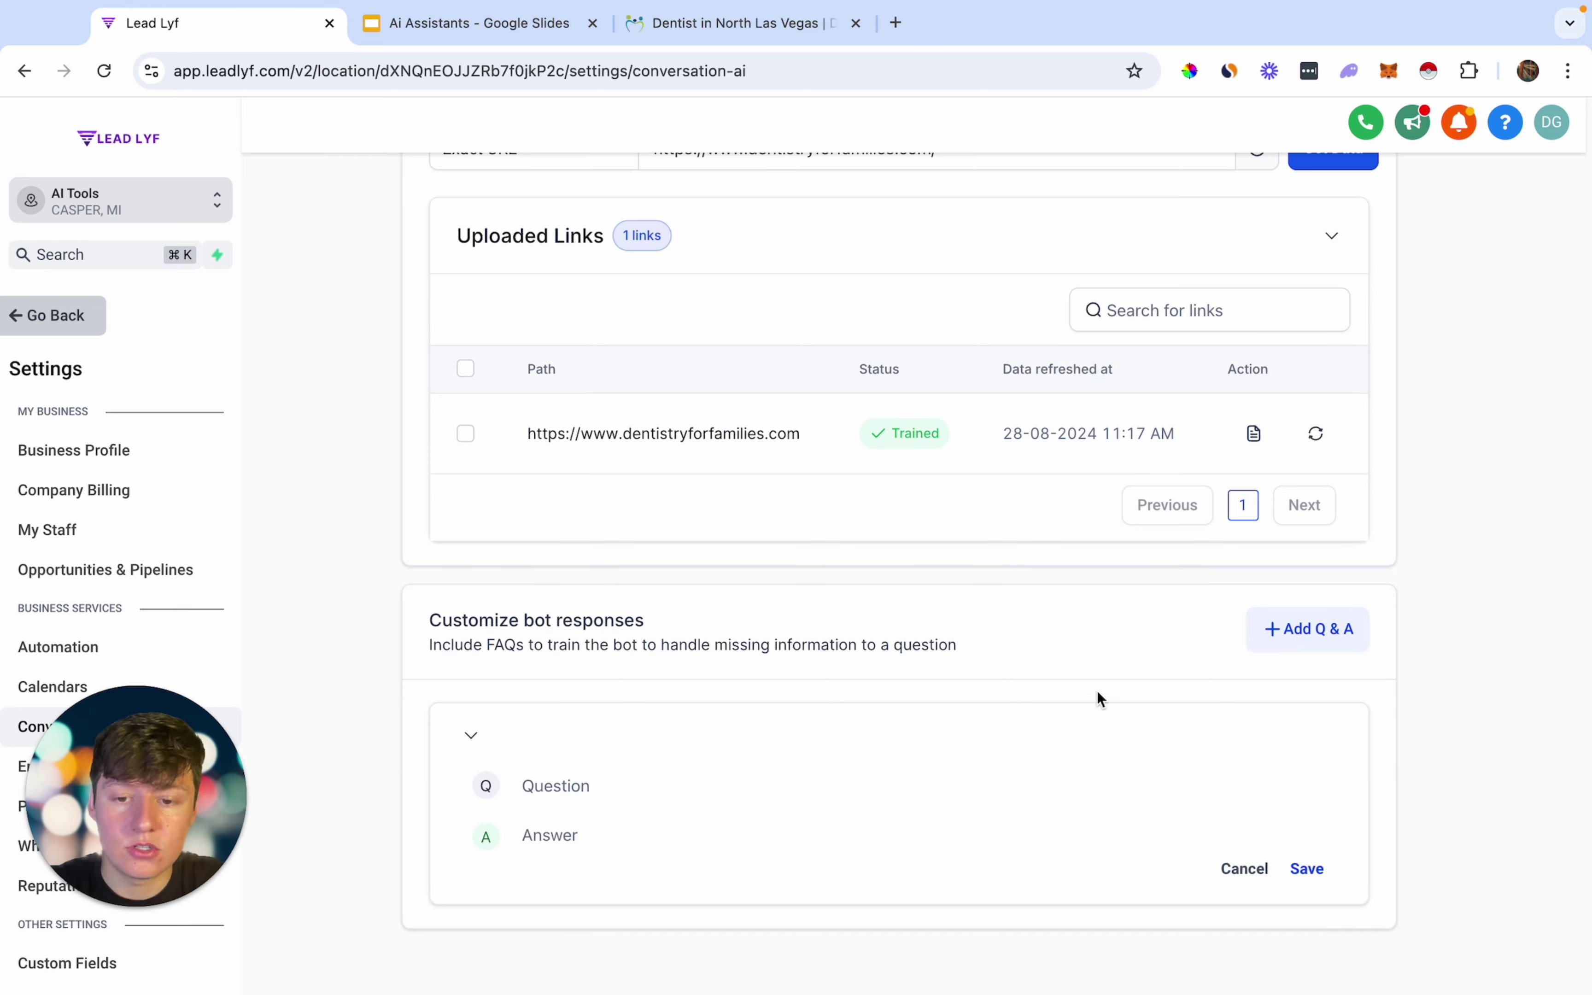
pyautogui.click(595, 784)
pyautogui.click(597, 837)
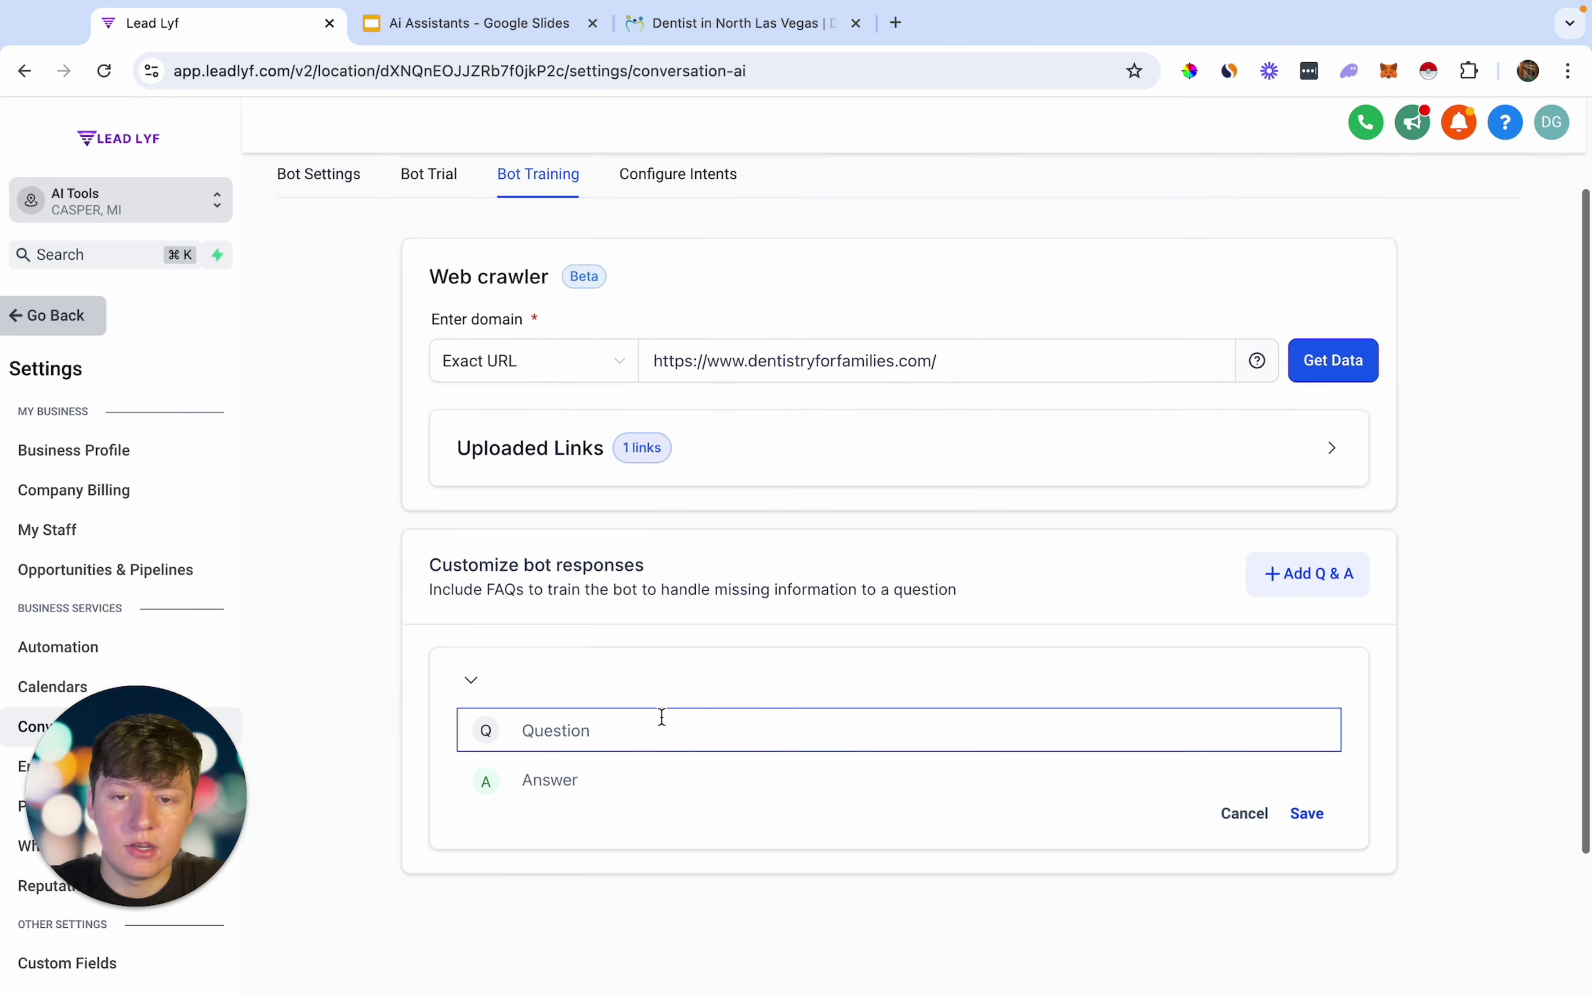
# Enable the Appointment Booking intent for the bot and check which calendars can be picked for it.
pyautogui.scroll(2, 661, 659)
pyautogui.click(670, 304)
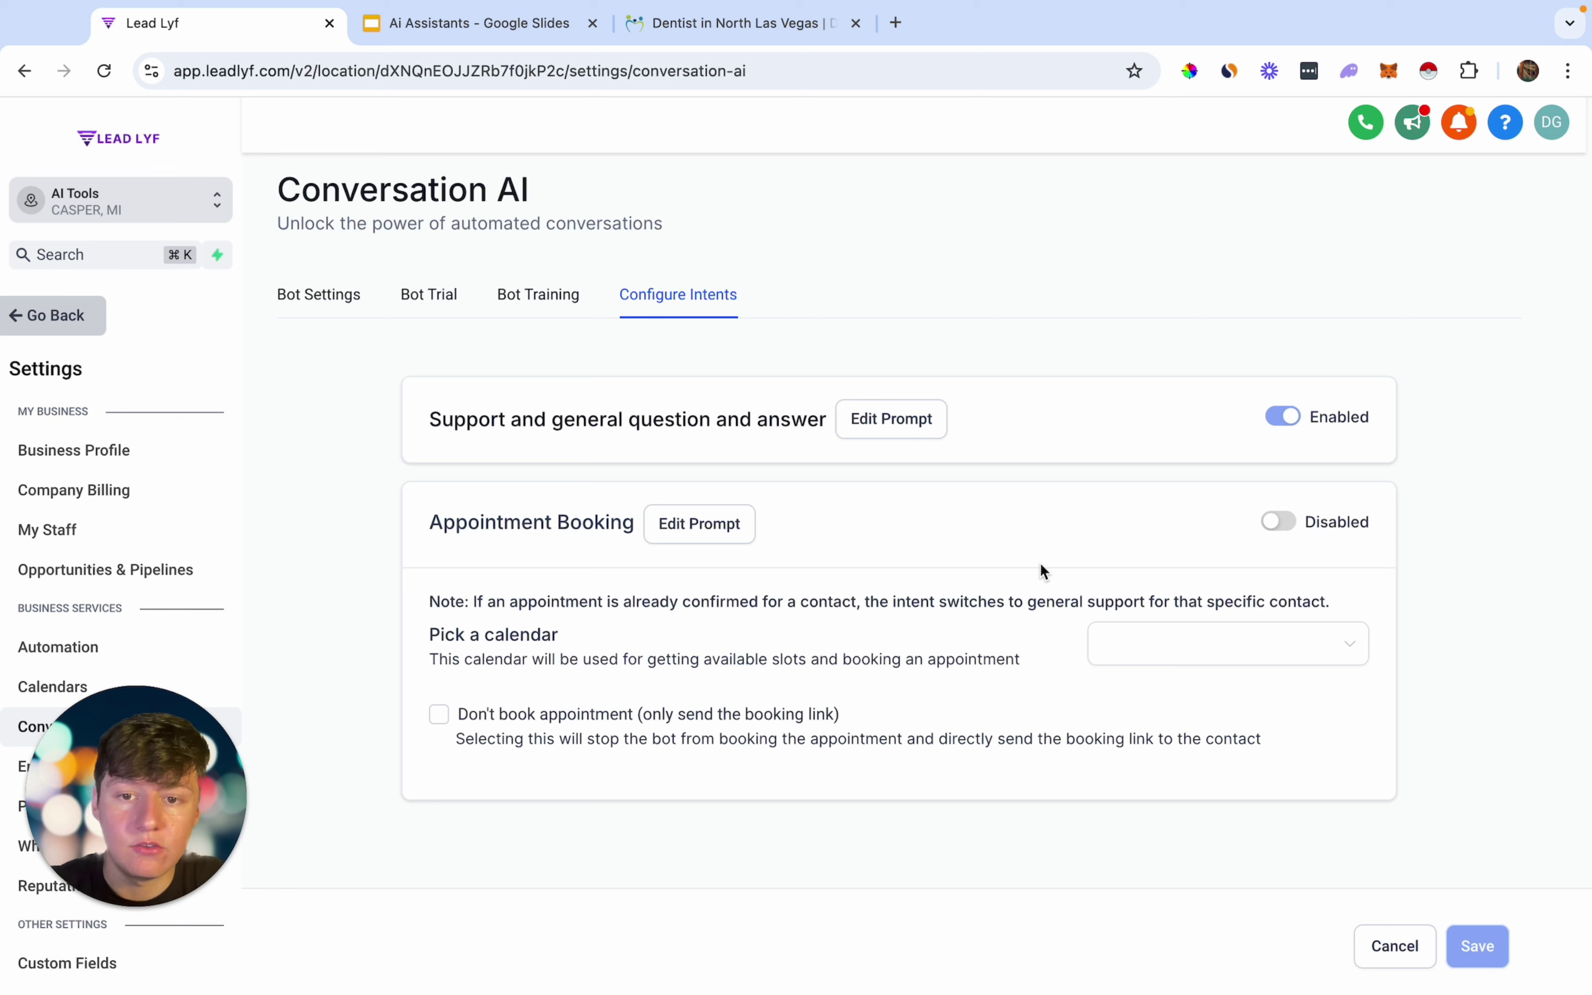
pyautogui.click(1282, 524)
pyautogui.click(1220, 663)
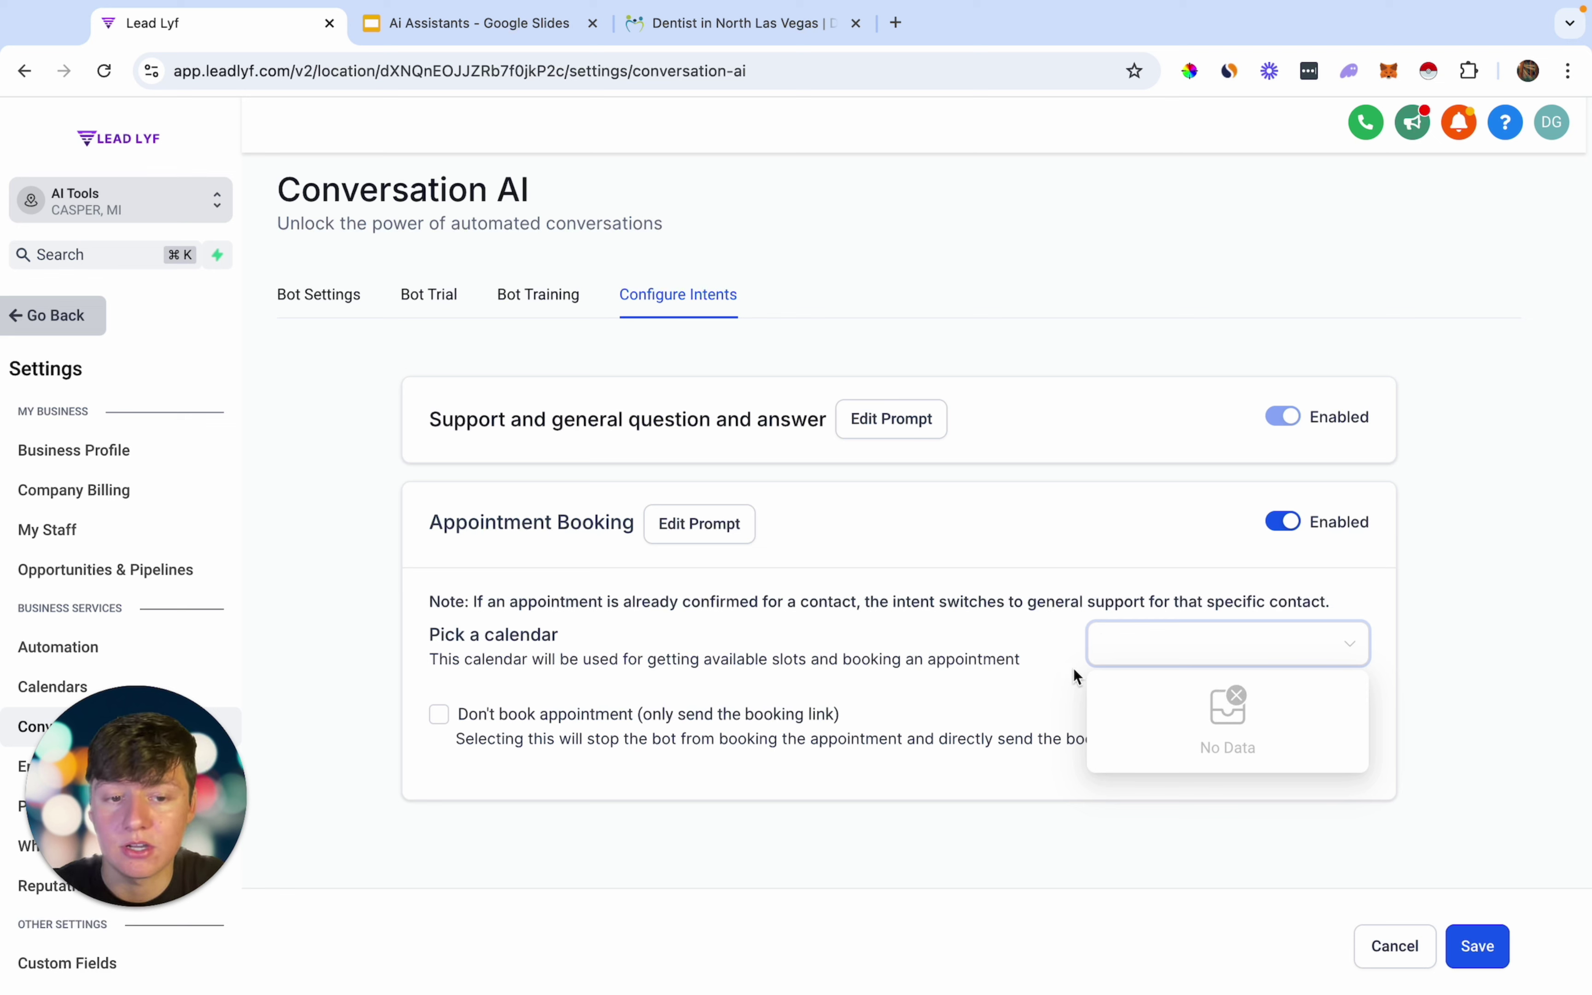
pyautogui.click(1053, 648)
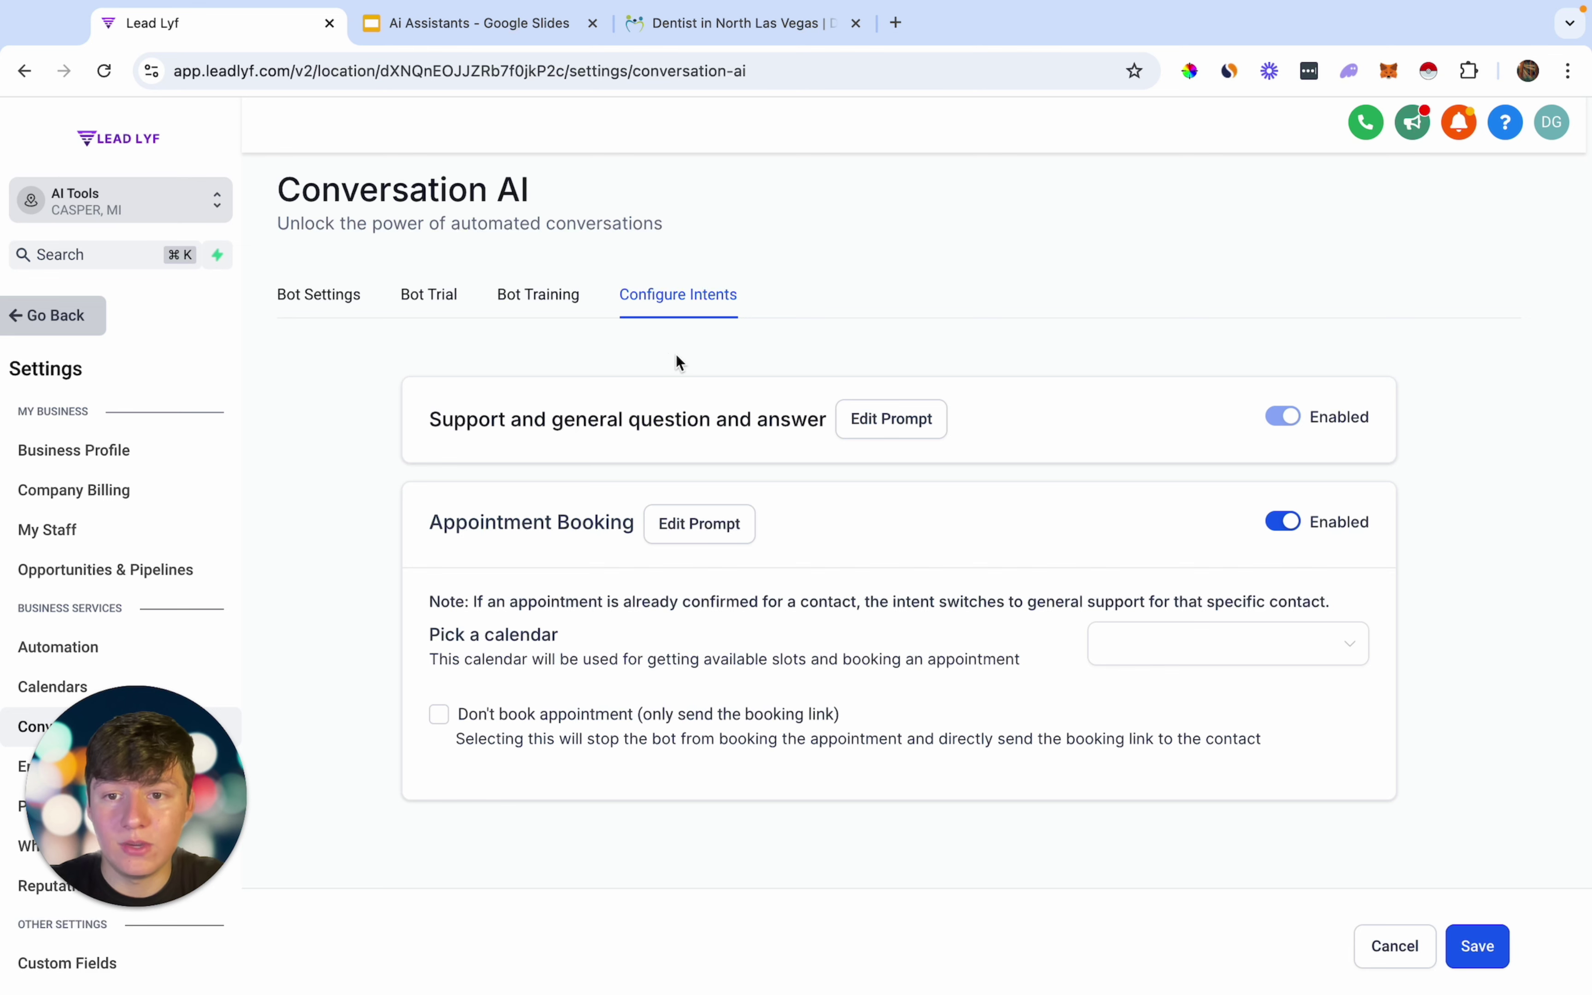
# Test the trial chatbot by asking it "What services do you provide?".
pyautogui.click(429, 306)
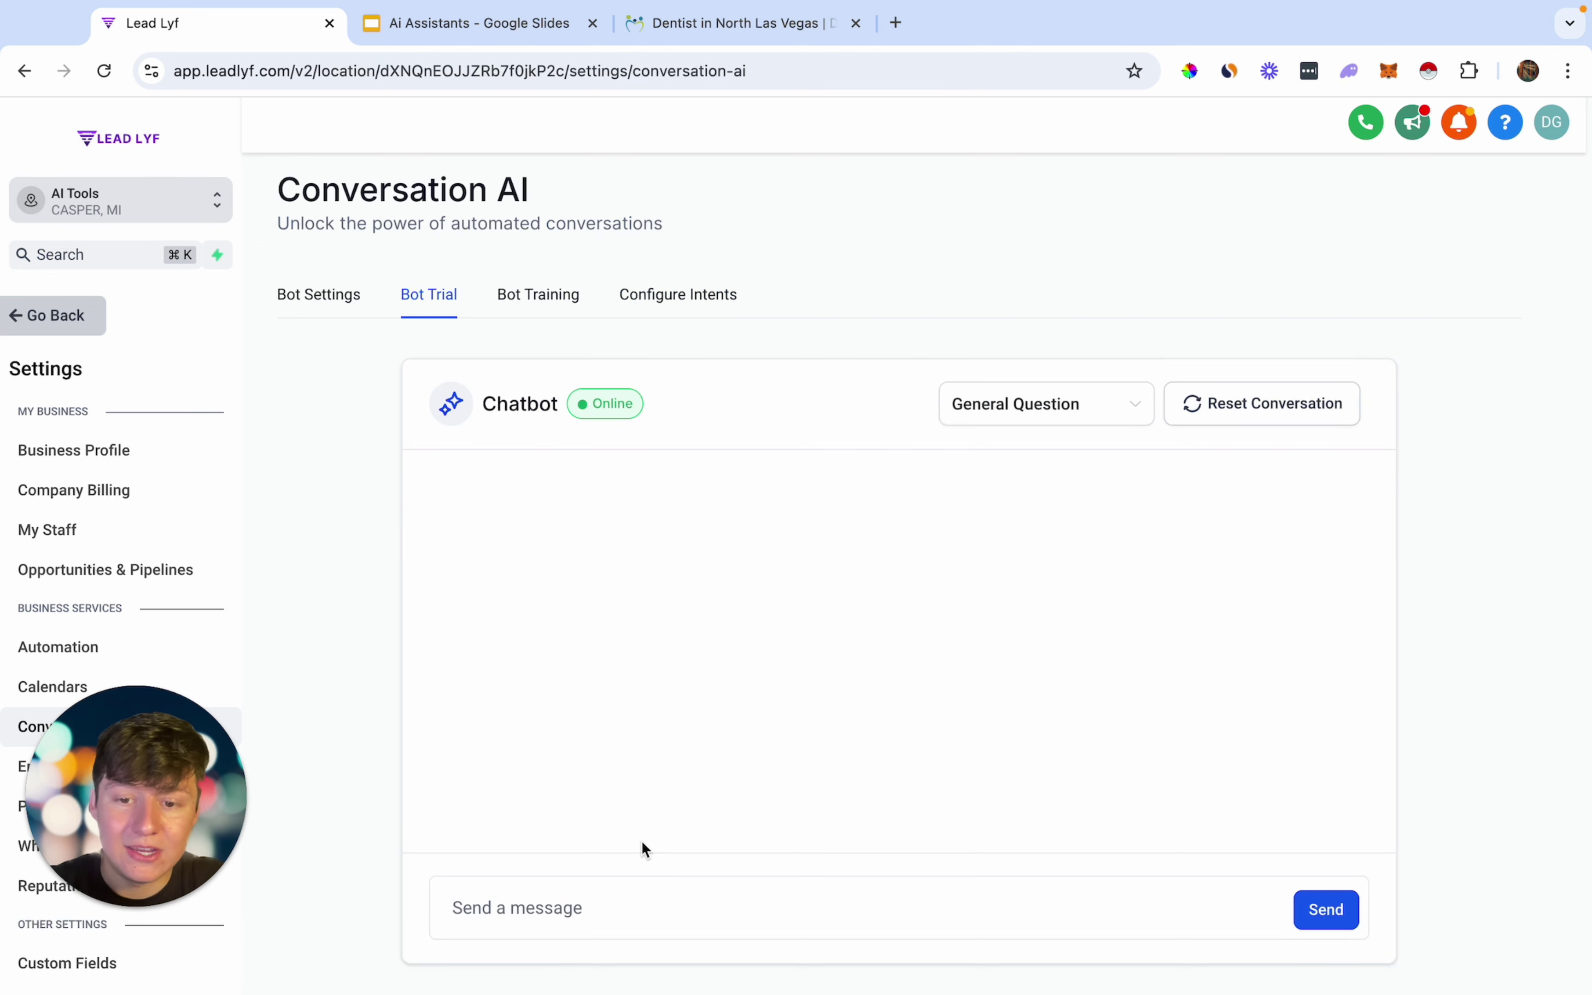
pyautogui.click(603, 904)
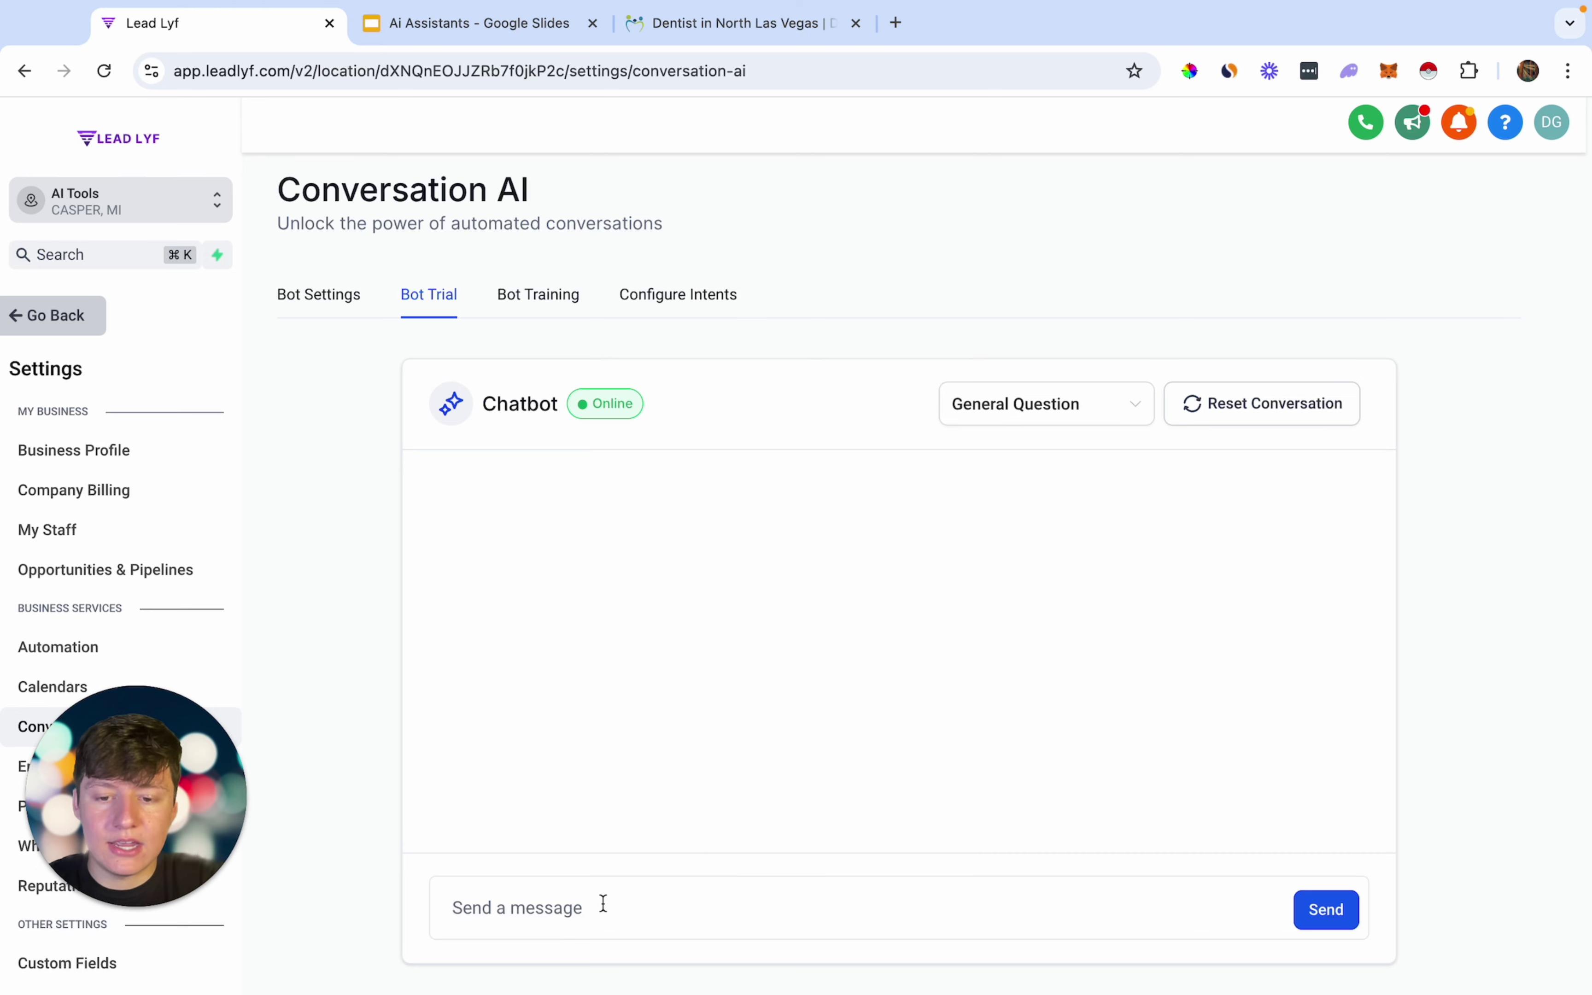
pyautogui.write('What services do y')
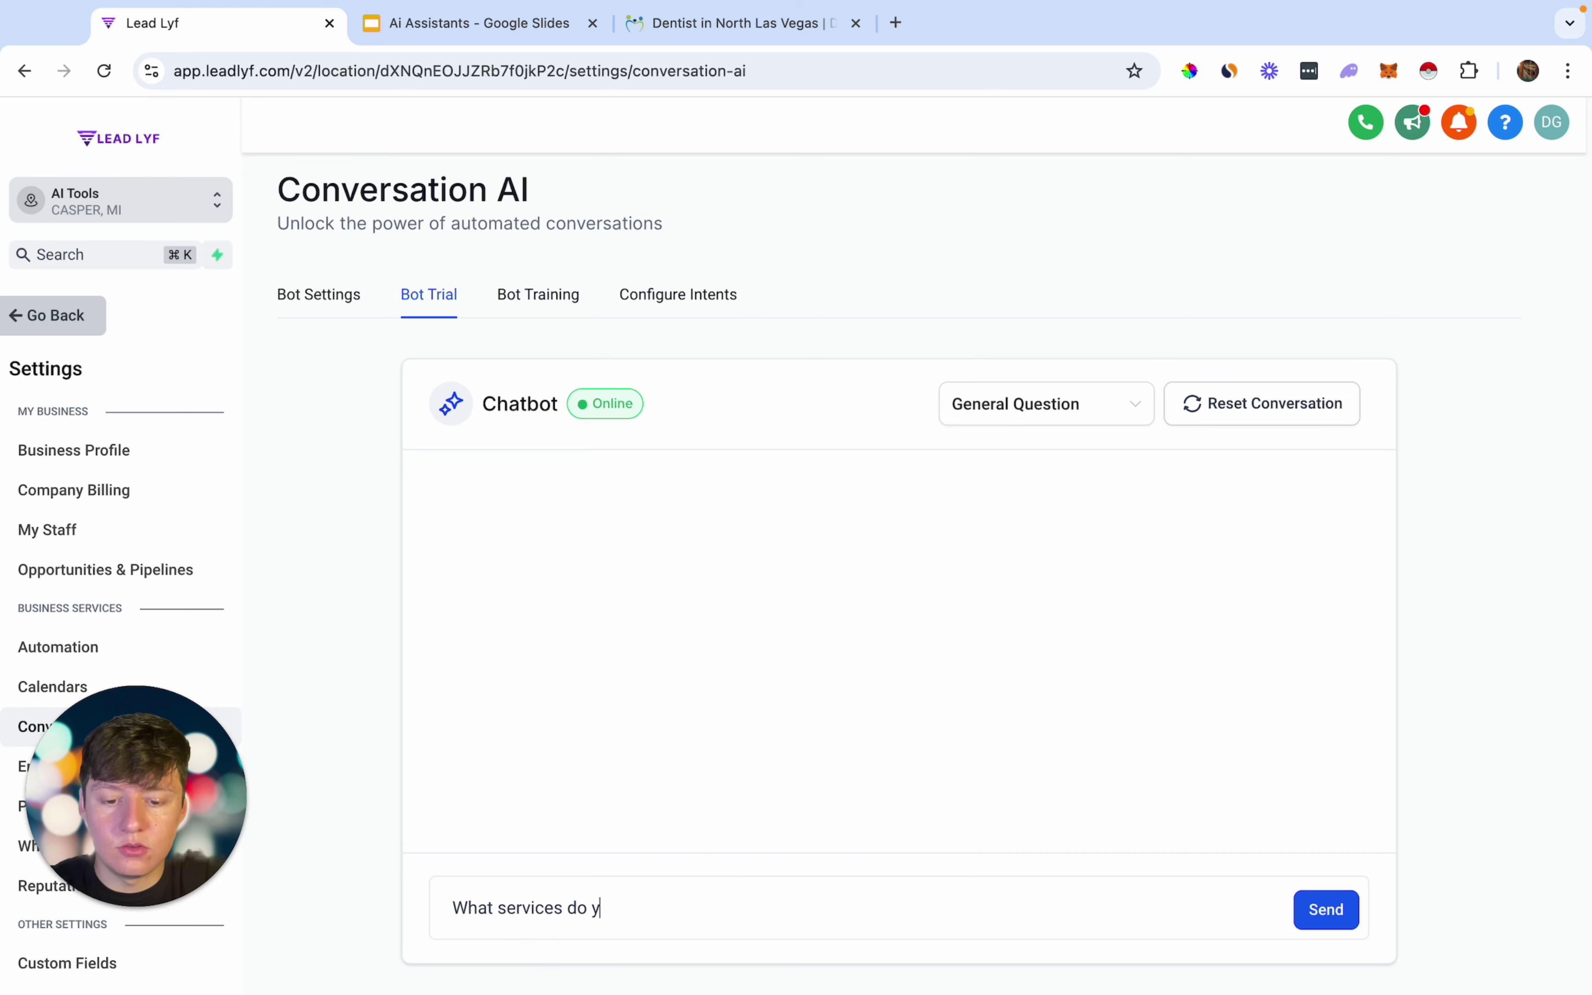
pyautogui.write('ou provide?')
pyautogui.press('Return')
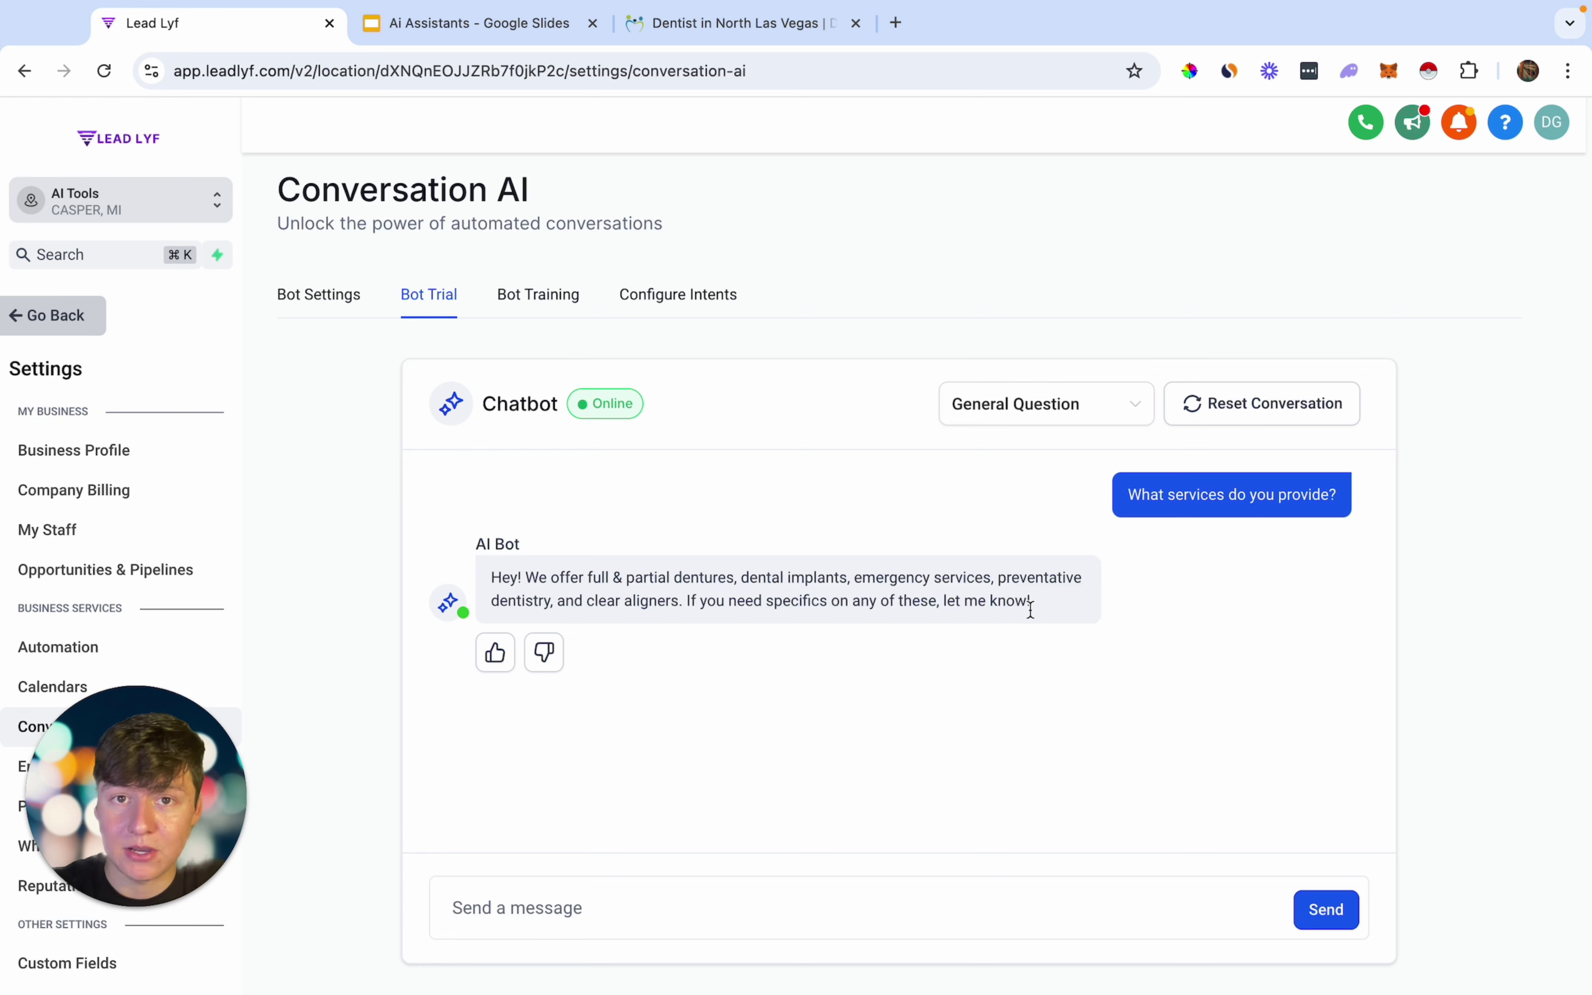
# Send the trial chatbot the follow-up message "tell me more about dental implants".
pyautogui.click(704, 32)
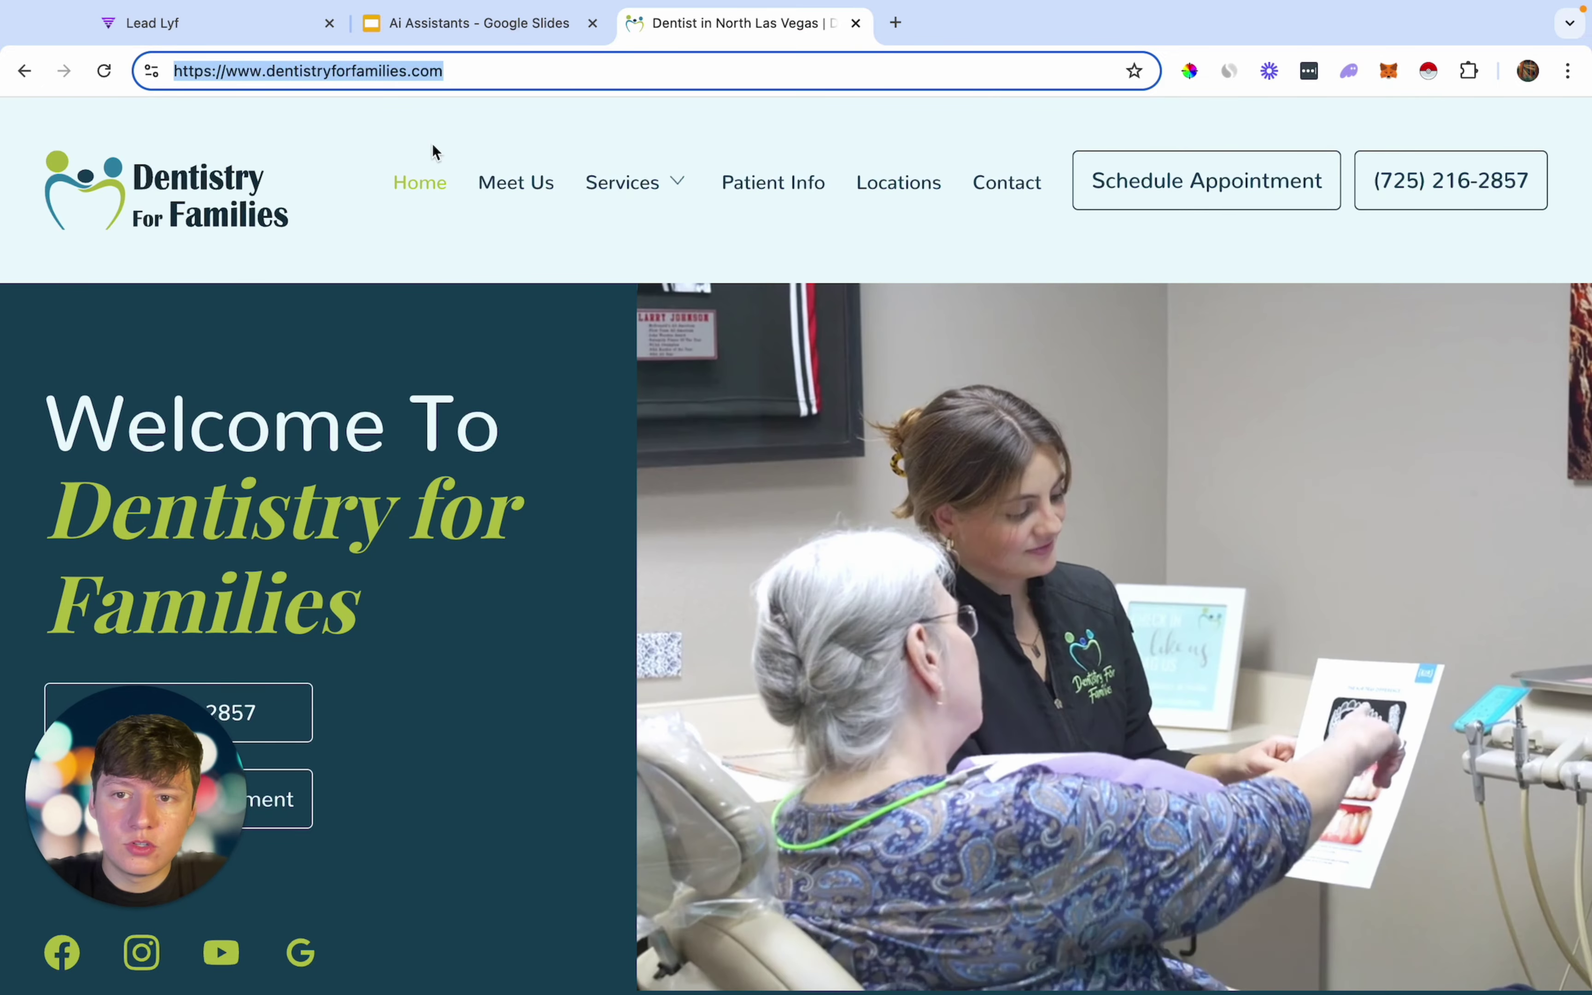
pyautogui.click(272, 34)
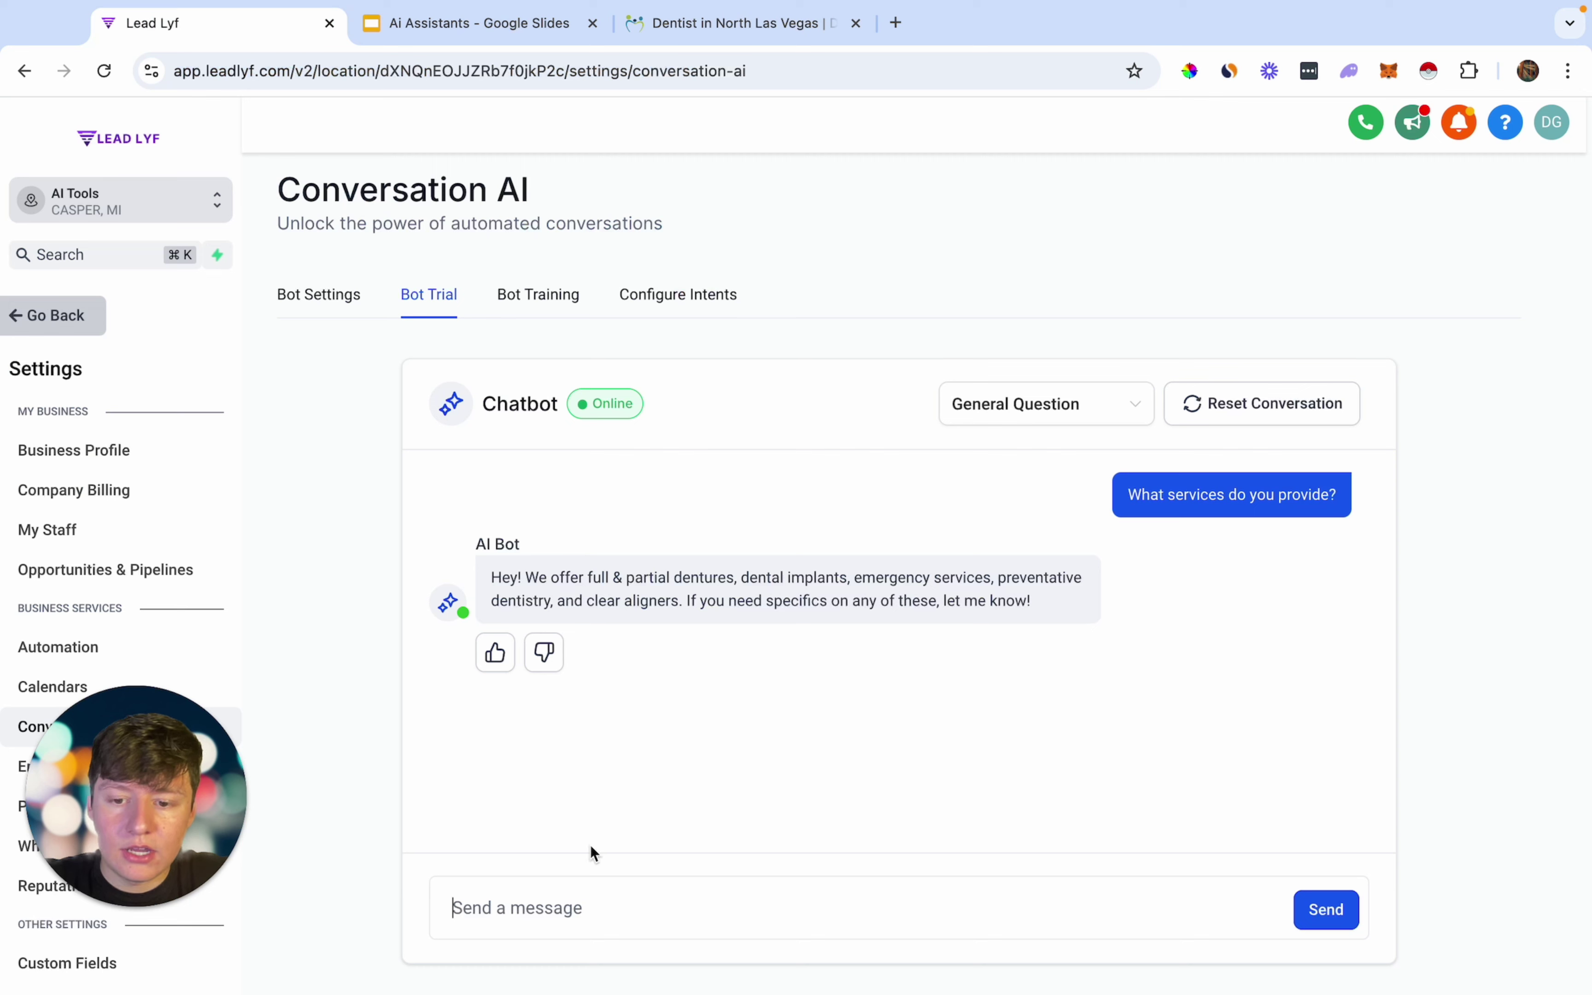
pyautogui.write('tell me more ')
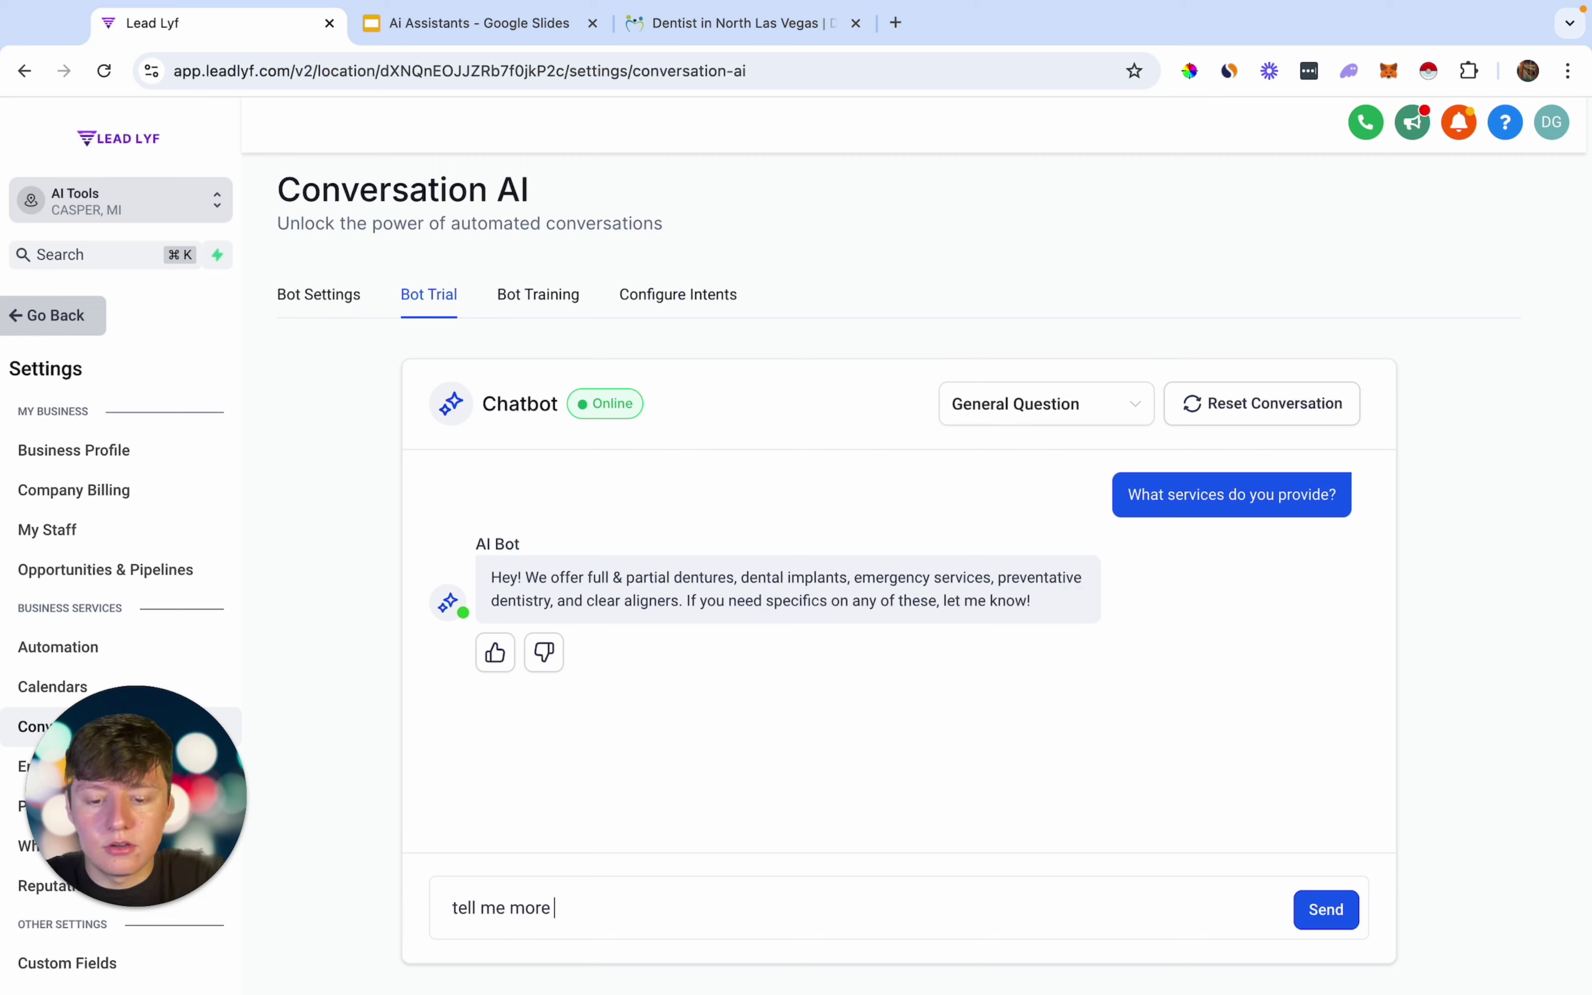
pyautogui.write('about dental impla')
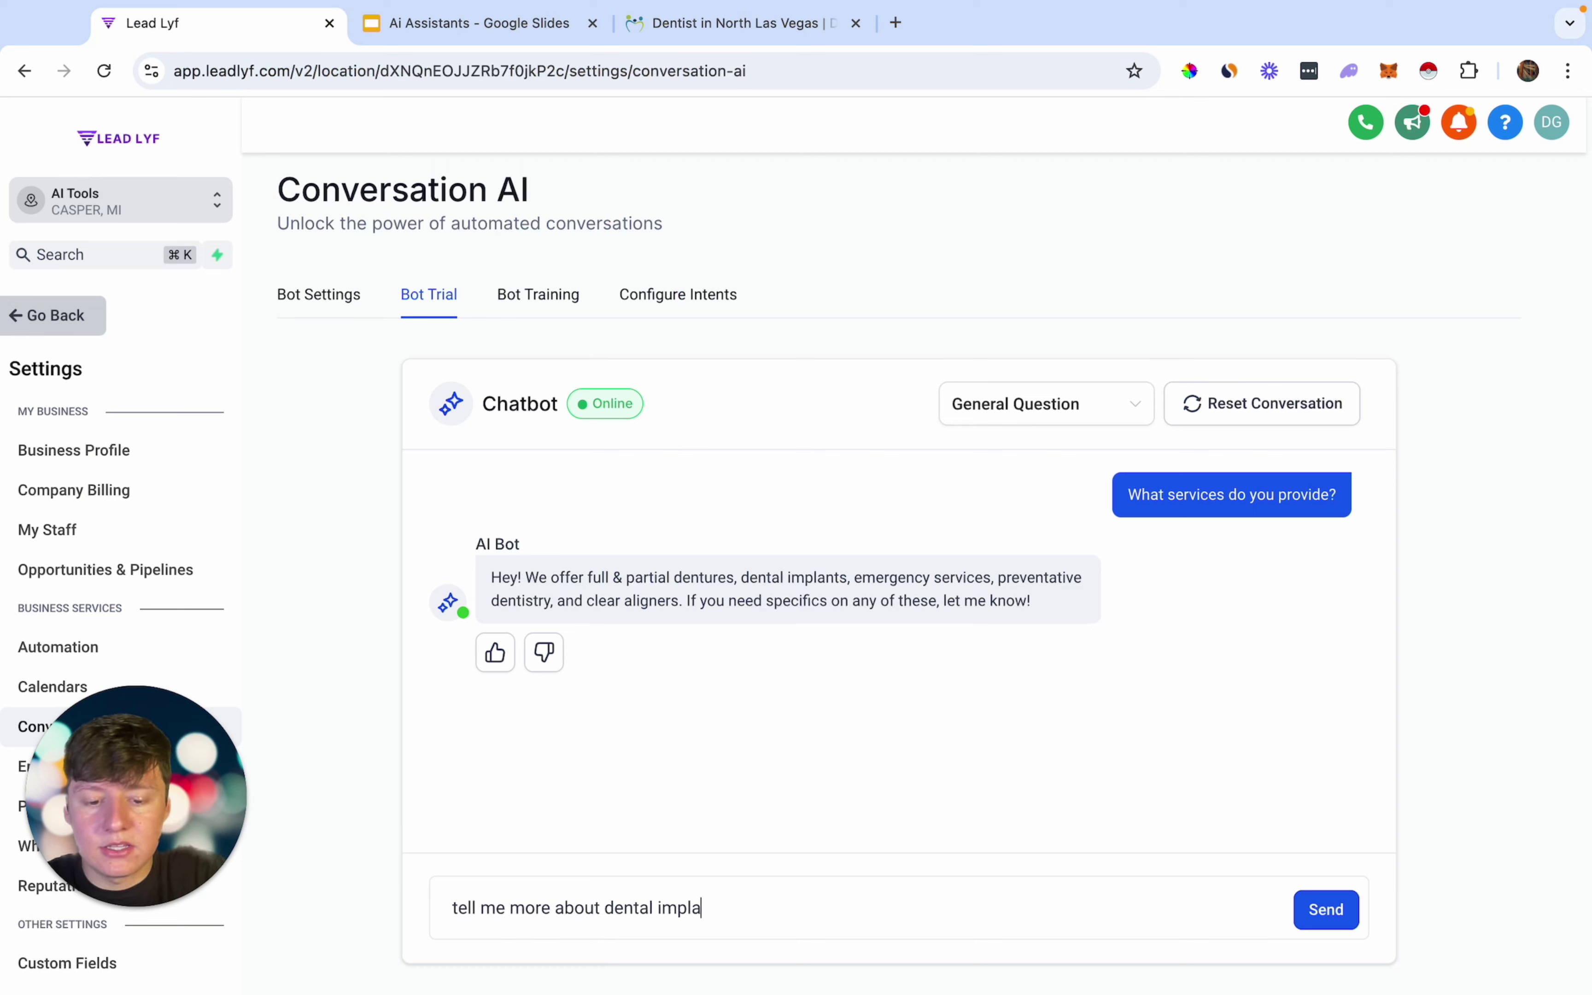
pyautogui.write('nts')
pyautogui.press('Return')
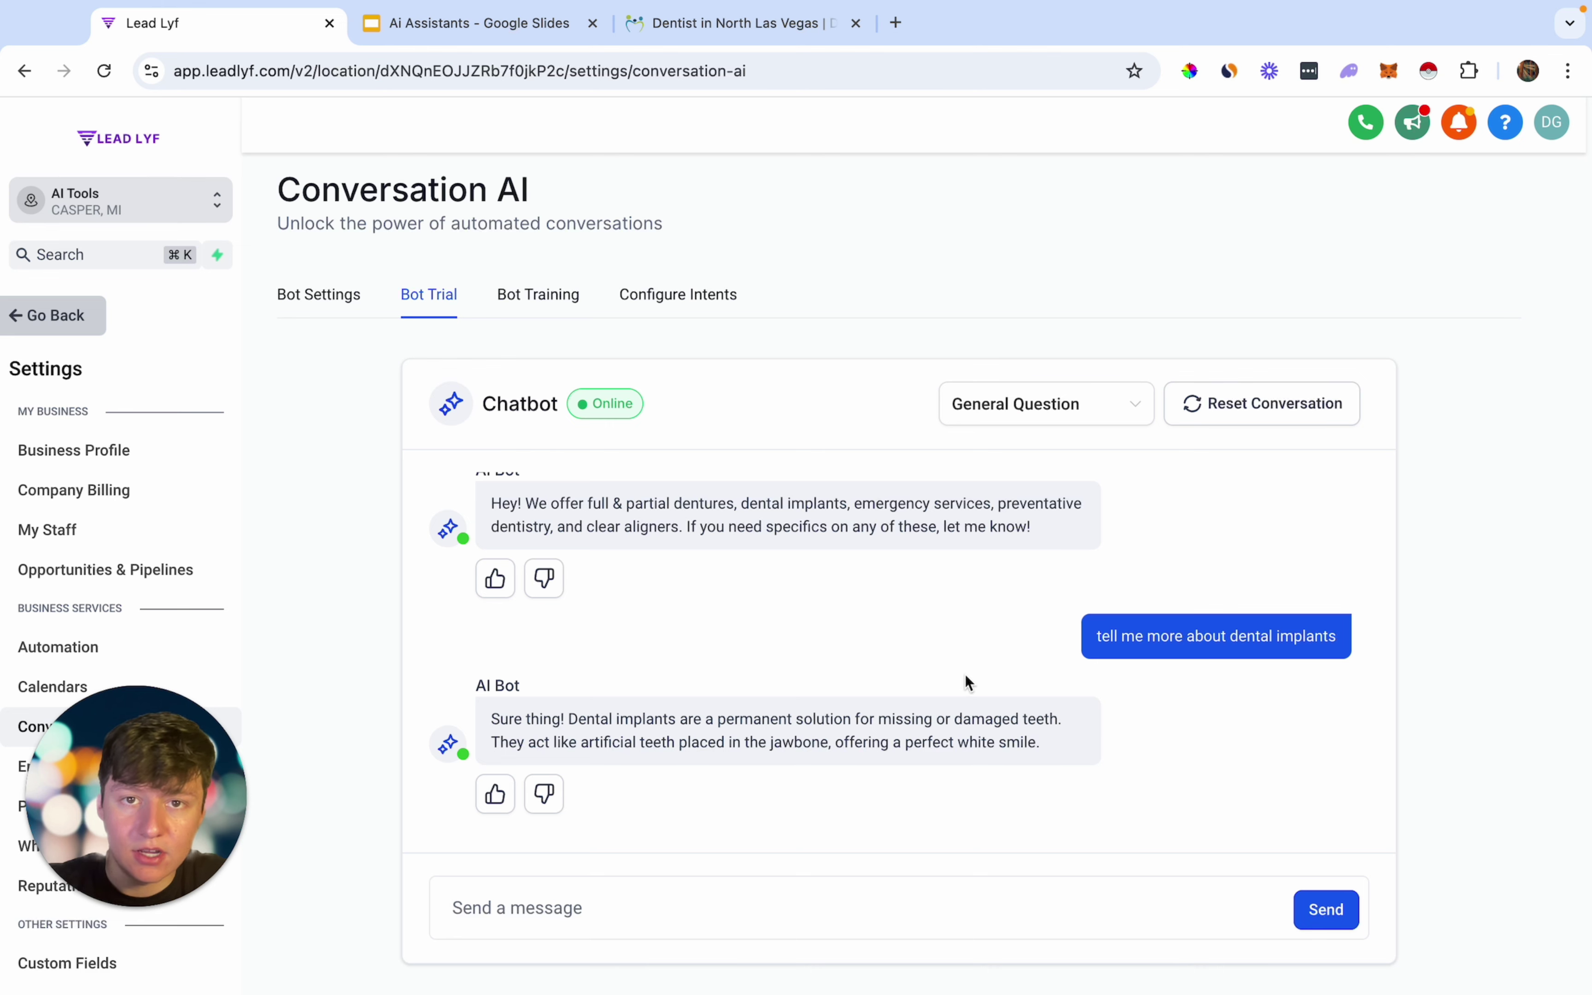
# Set the bot preference to Auto Pilot, add Instagram, Facebook, Chat Widget (SMS chat) and Live Chat as supported channels, and save the settings.
pyautogui.click(308, 305)
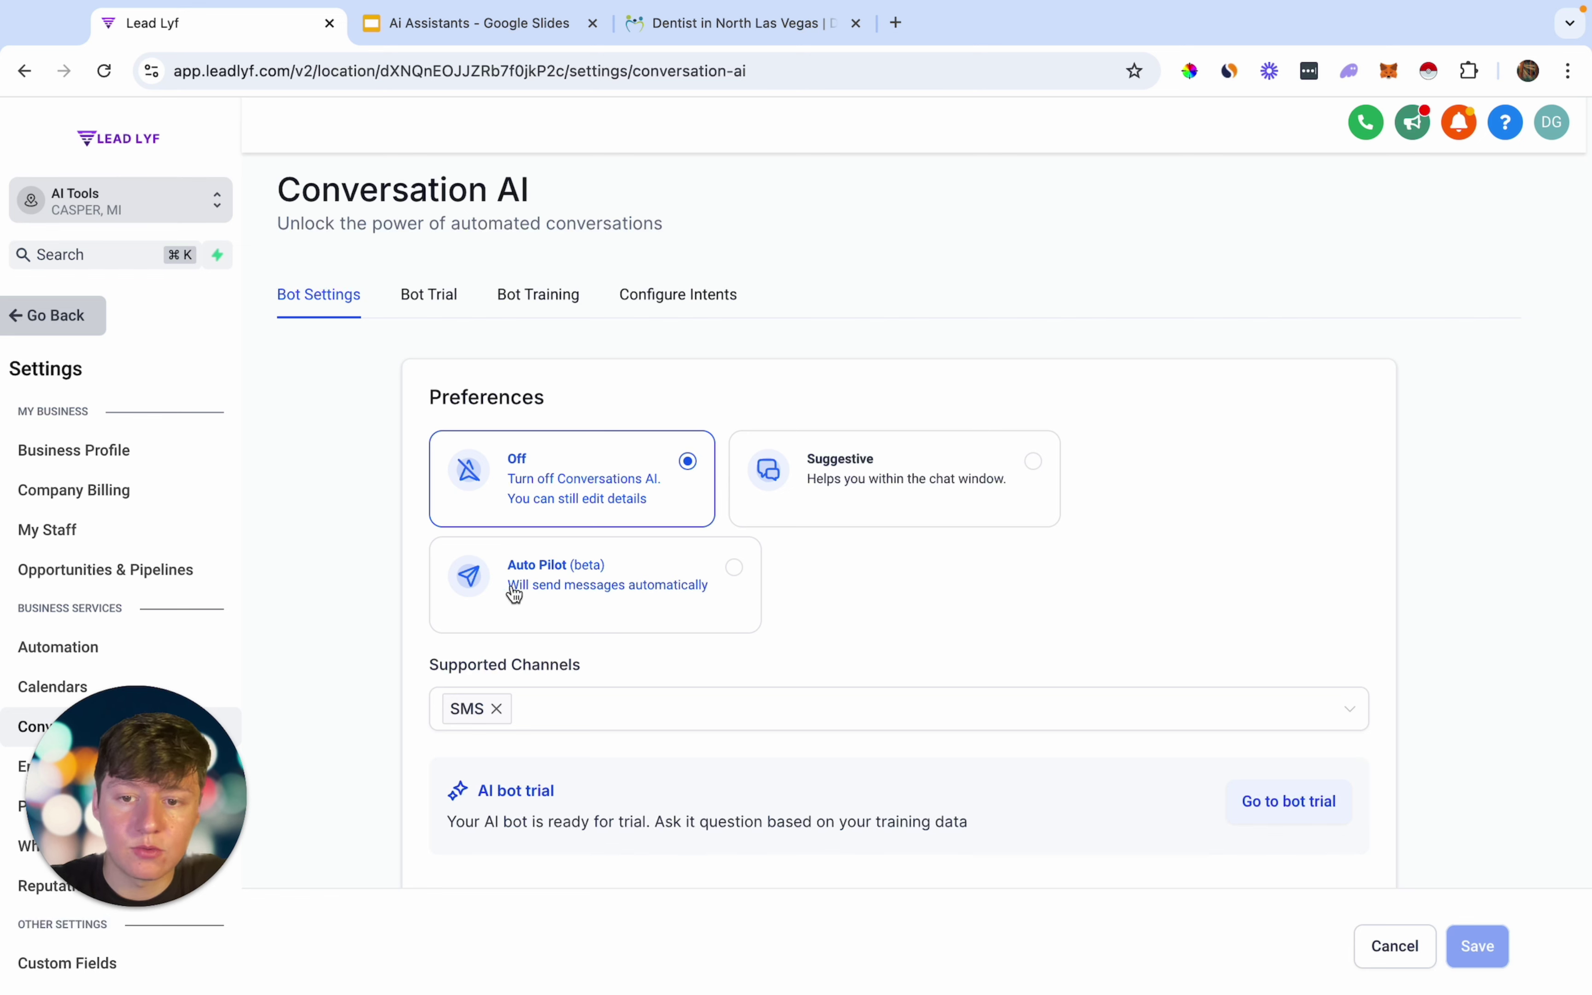
pyautogui.click(642, 585)
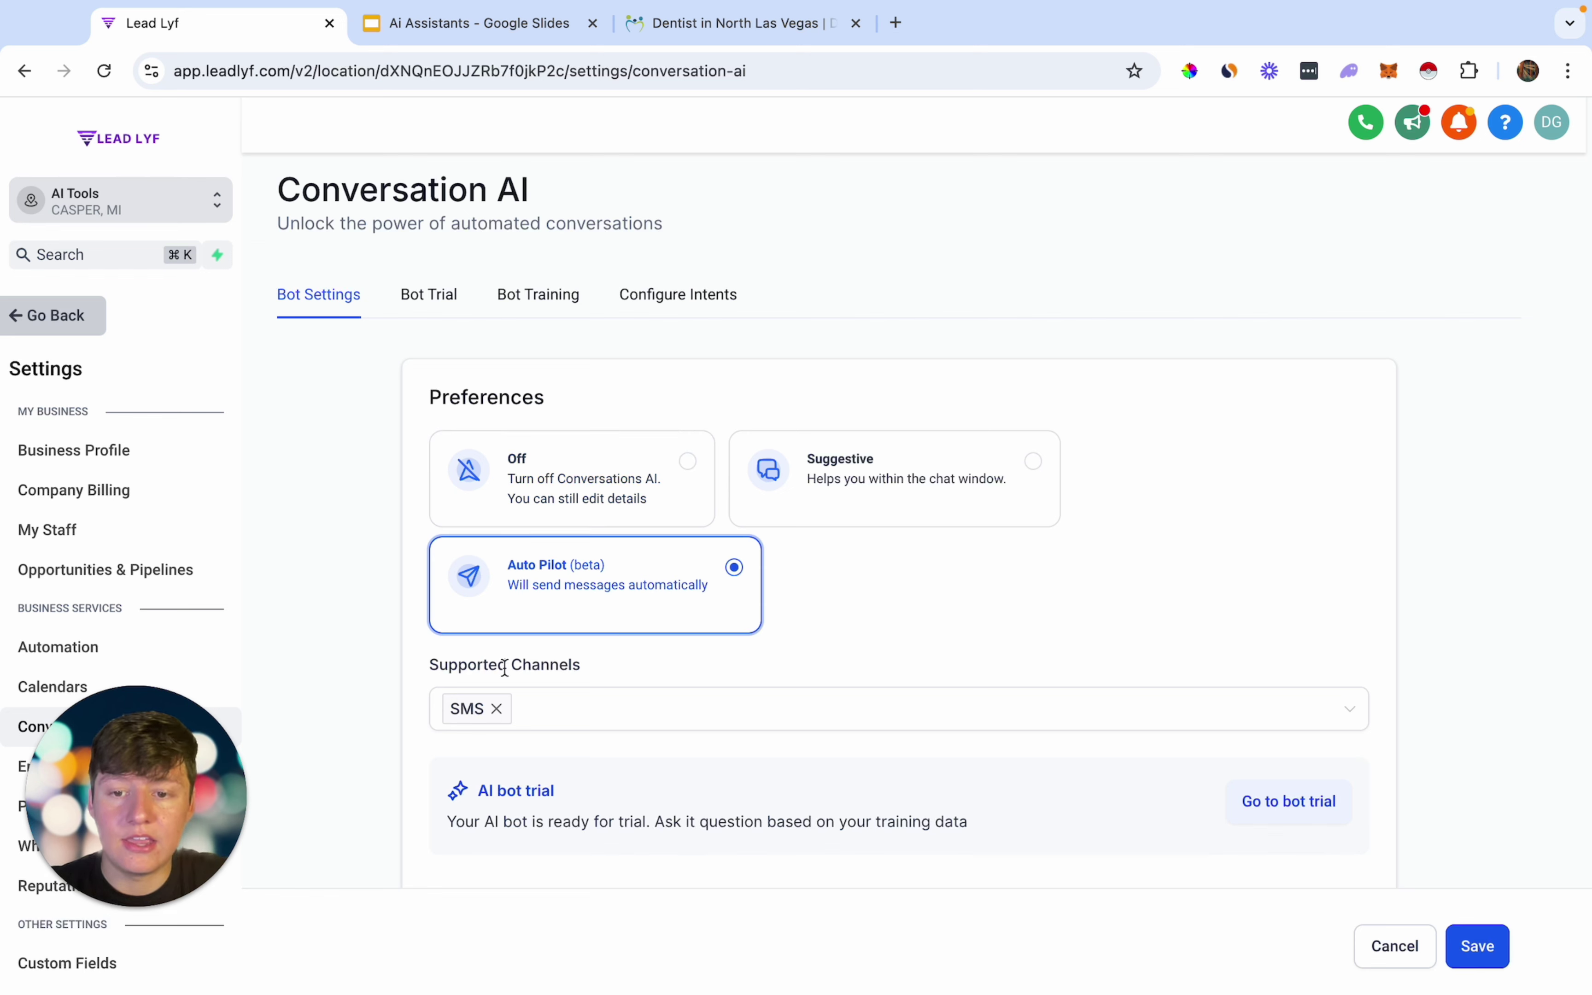
pyautogui.click(568, 712)
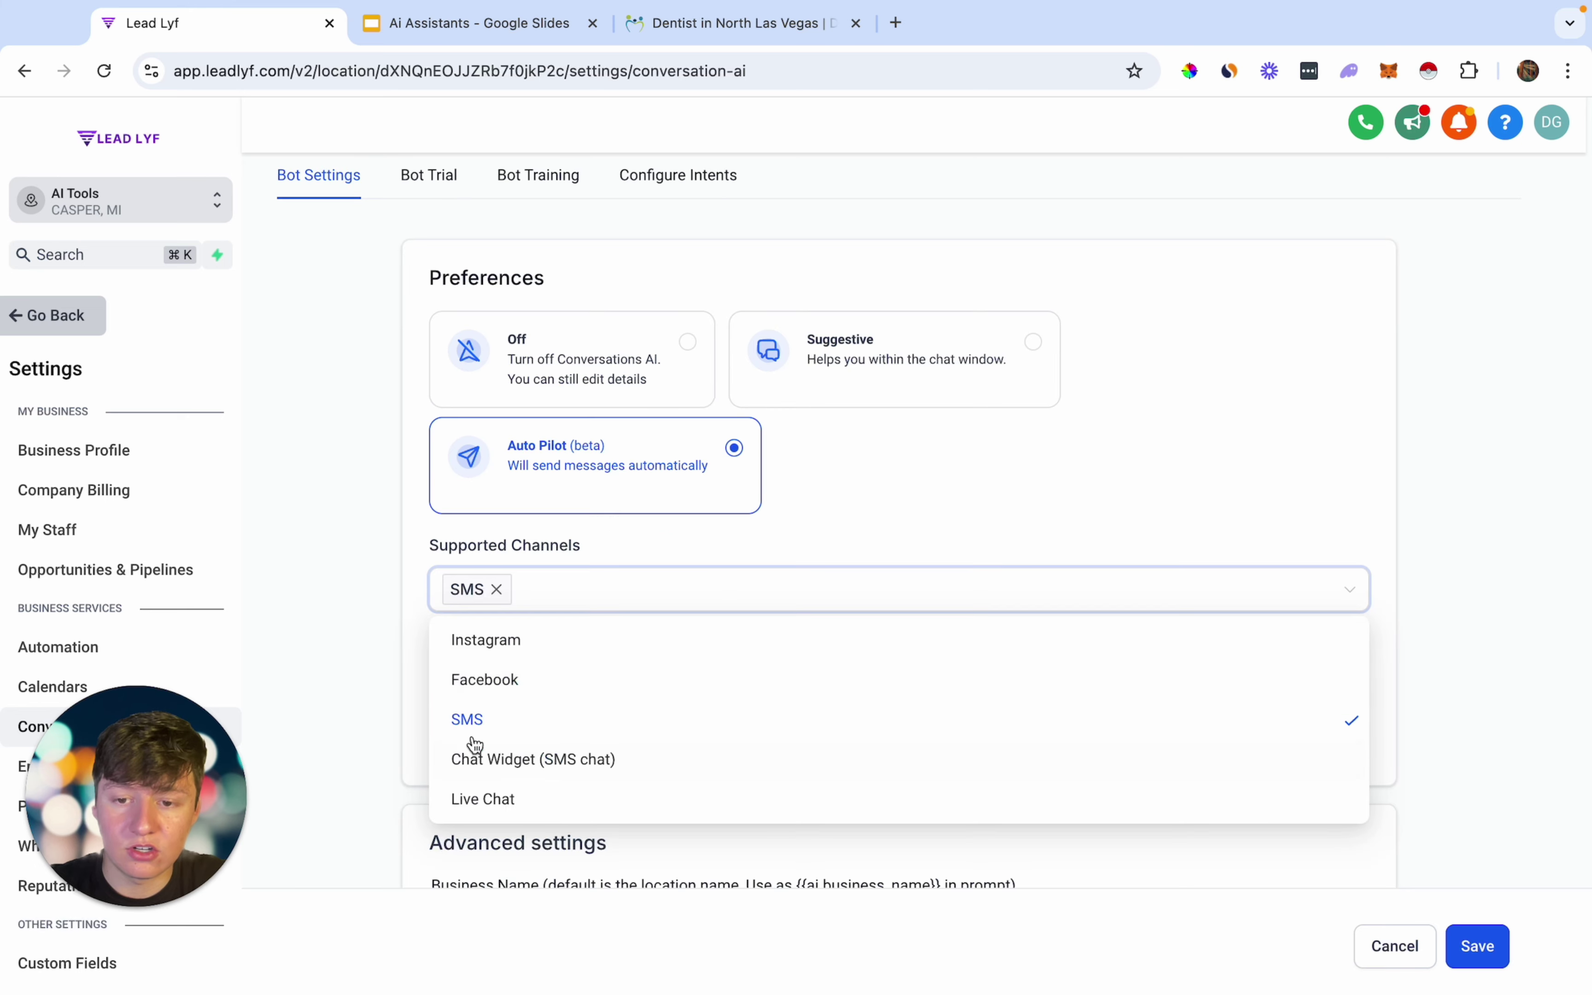
pyautogui.click(533, 648)
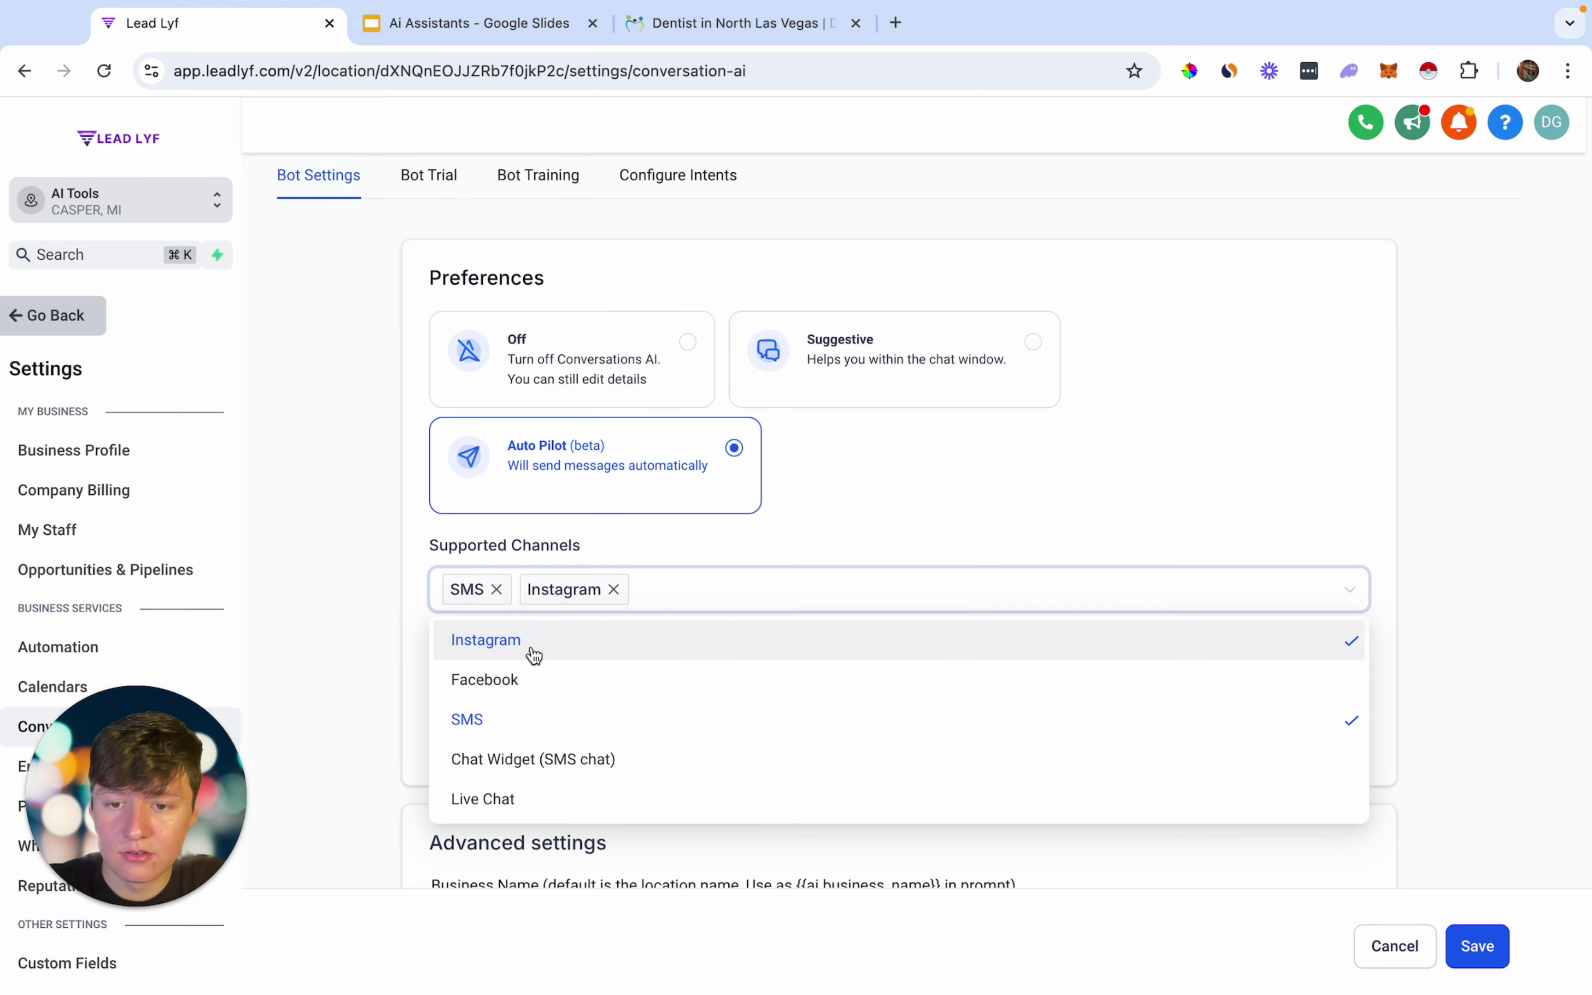
pyautogui.click(508, 680)
pyautogui.click(507, 759)
pyautogui.click(505, 799)
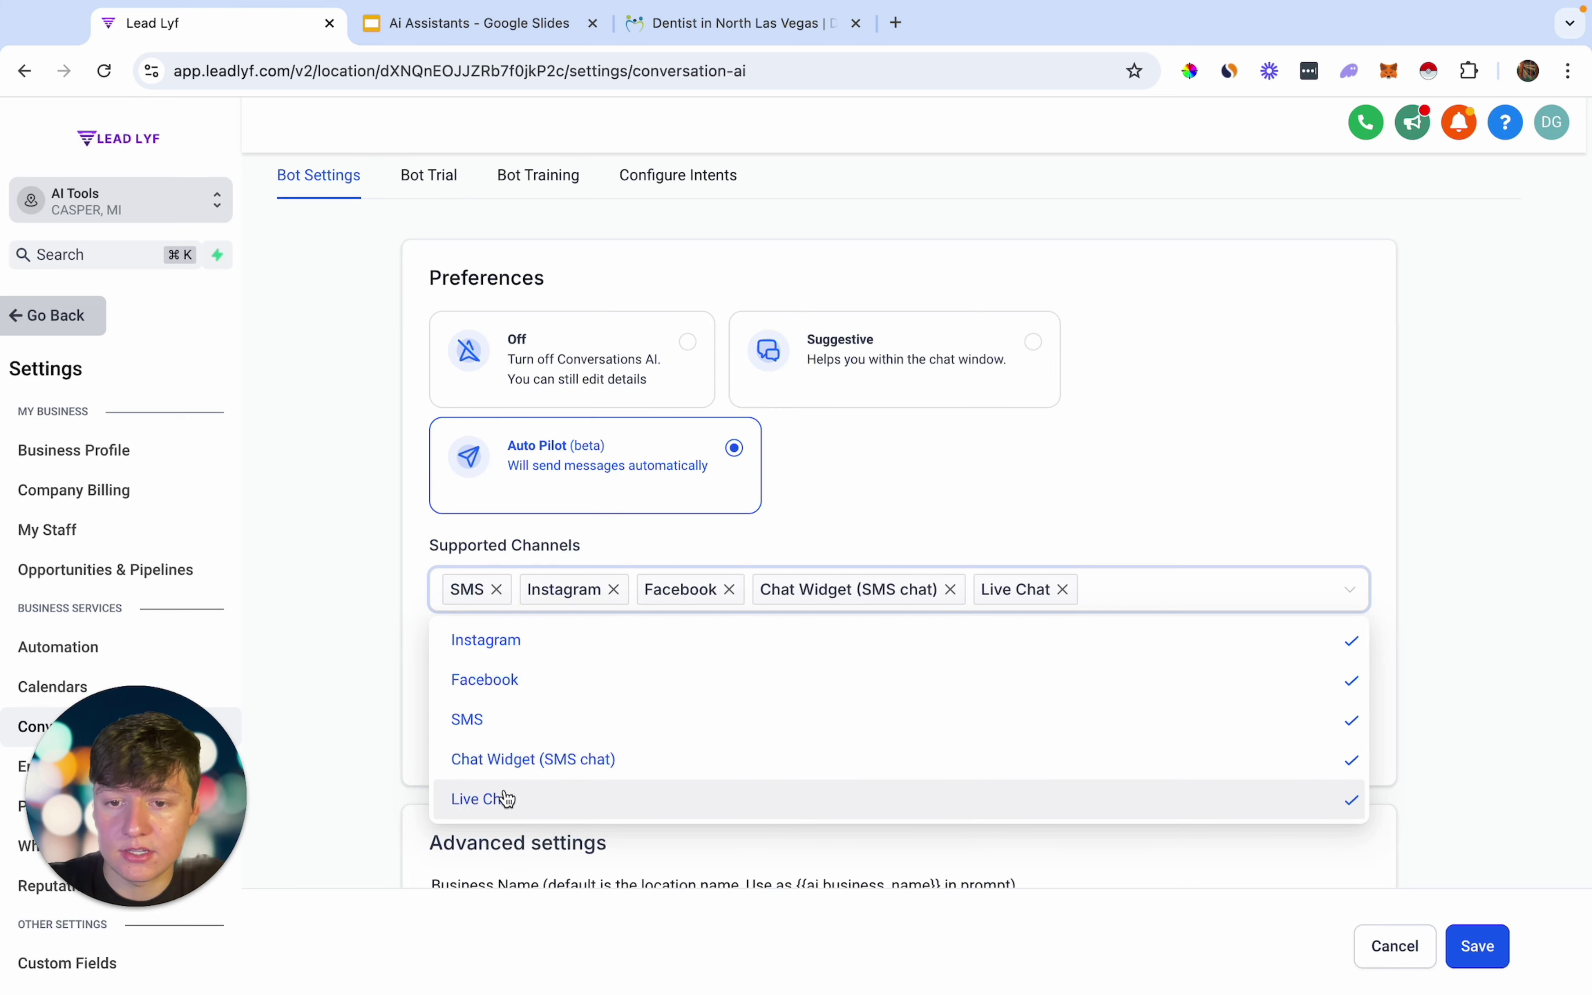
pyautogui.click(320, 660)
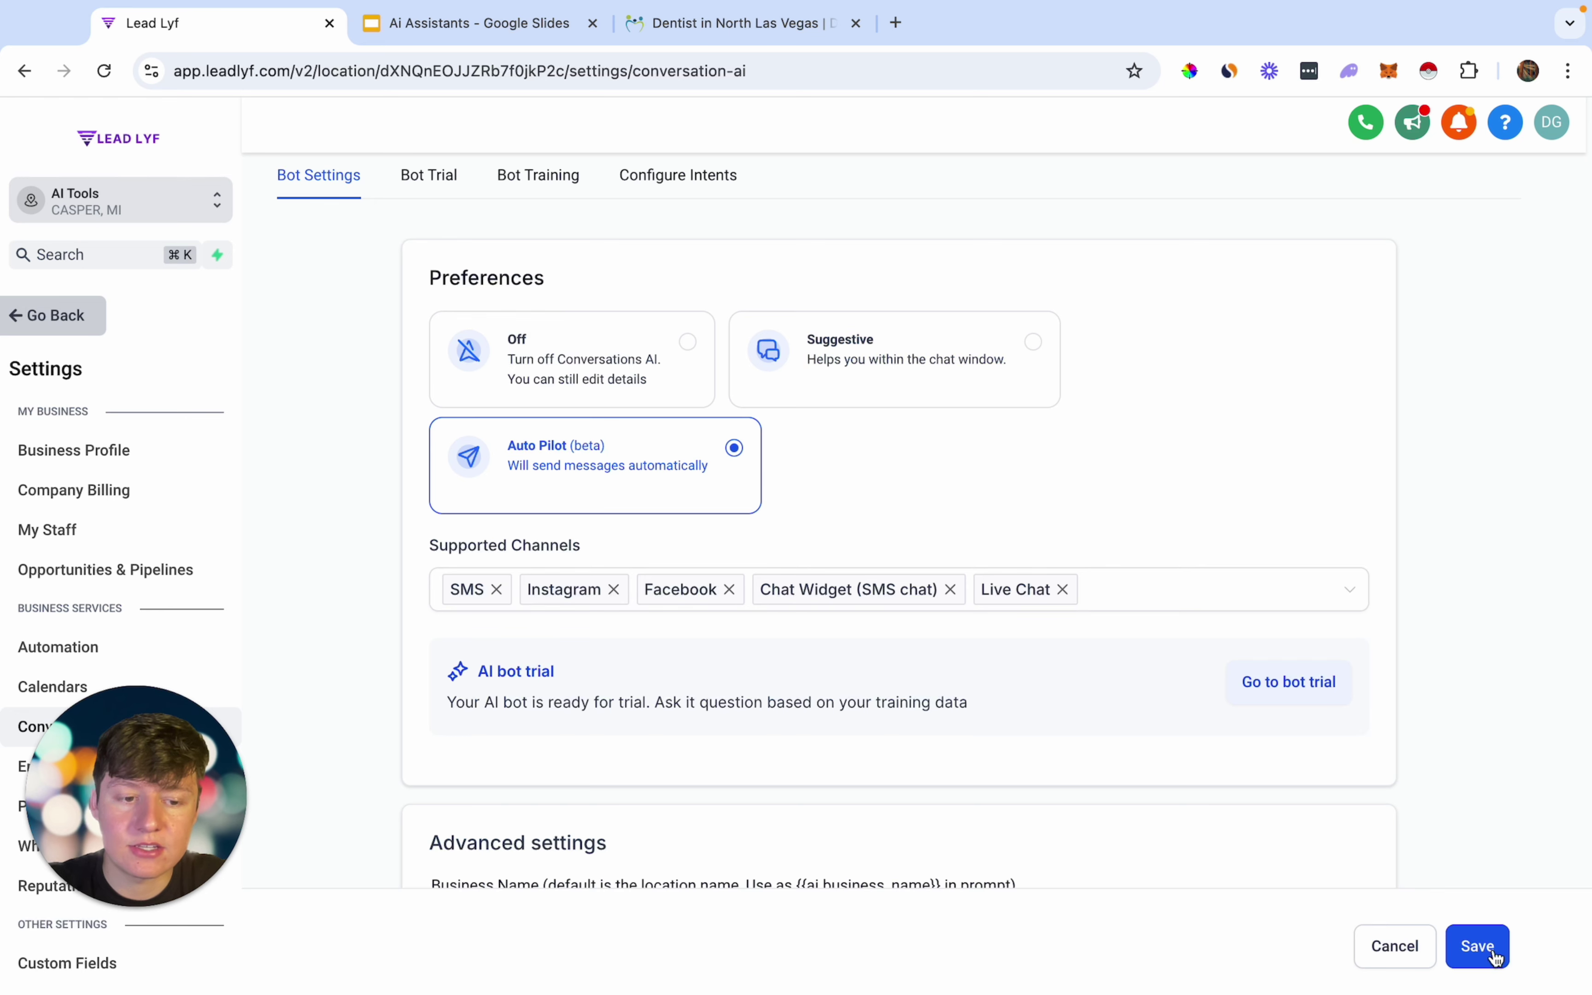
pyautogui.click(1478, 947)
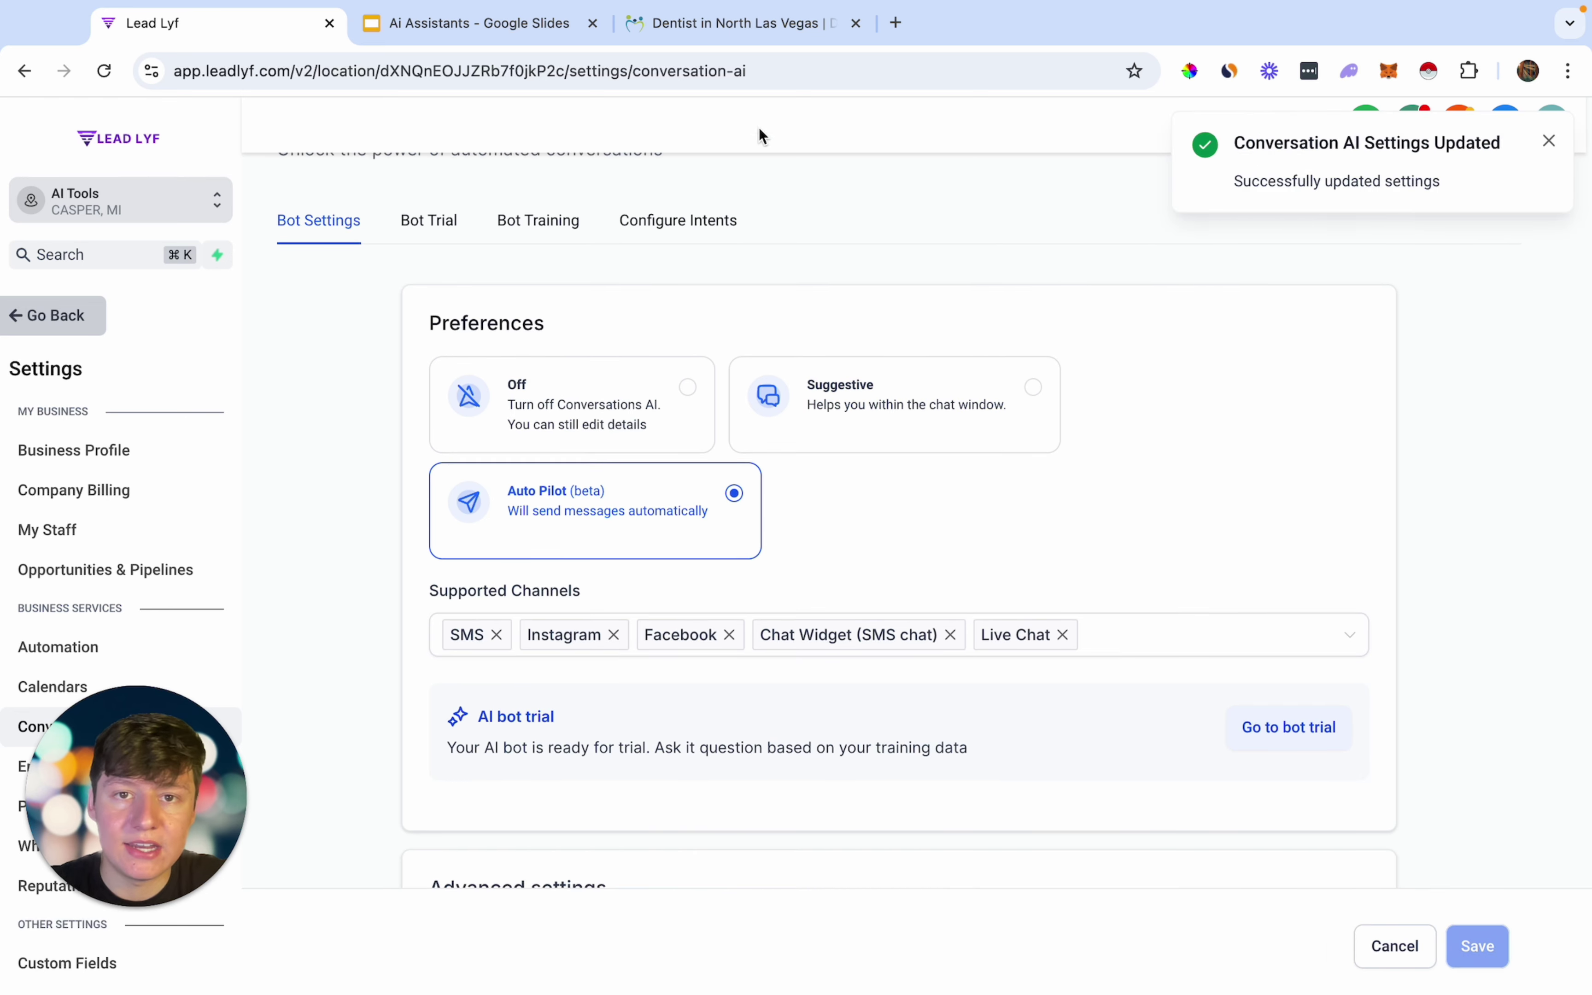
pyautogui.click(737, 23)
pyautogui.click(251, 26)
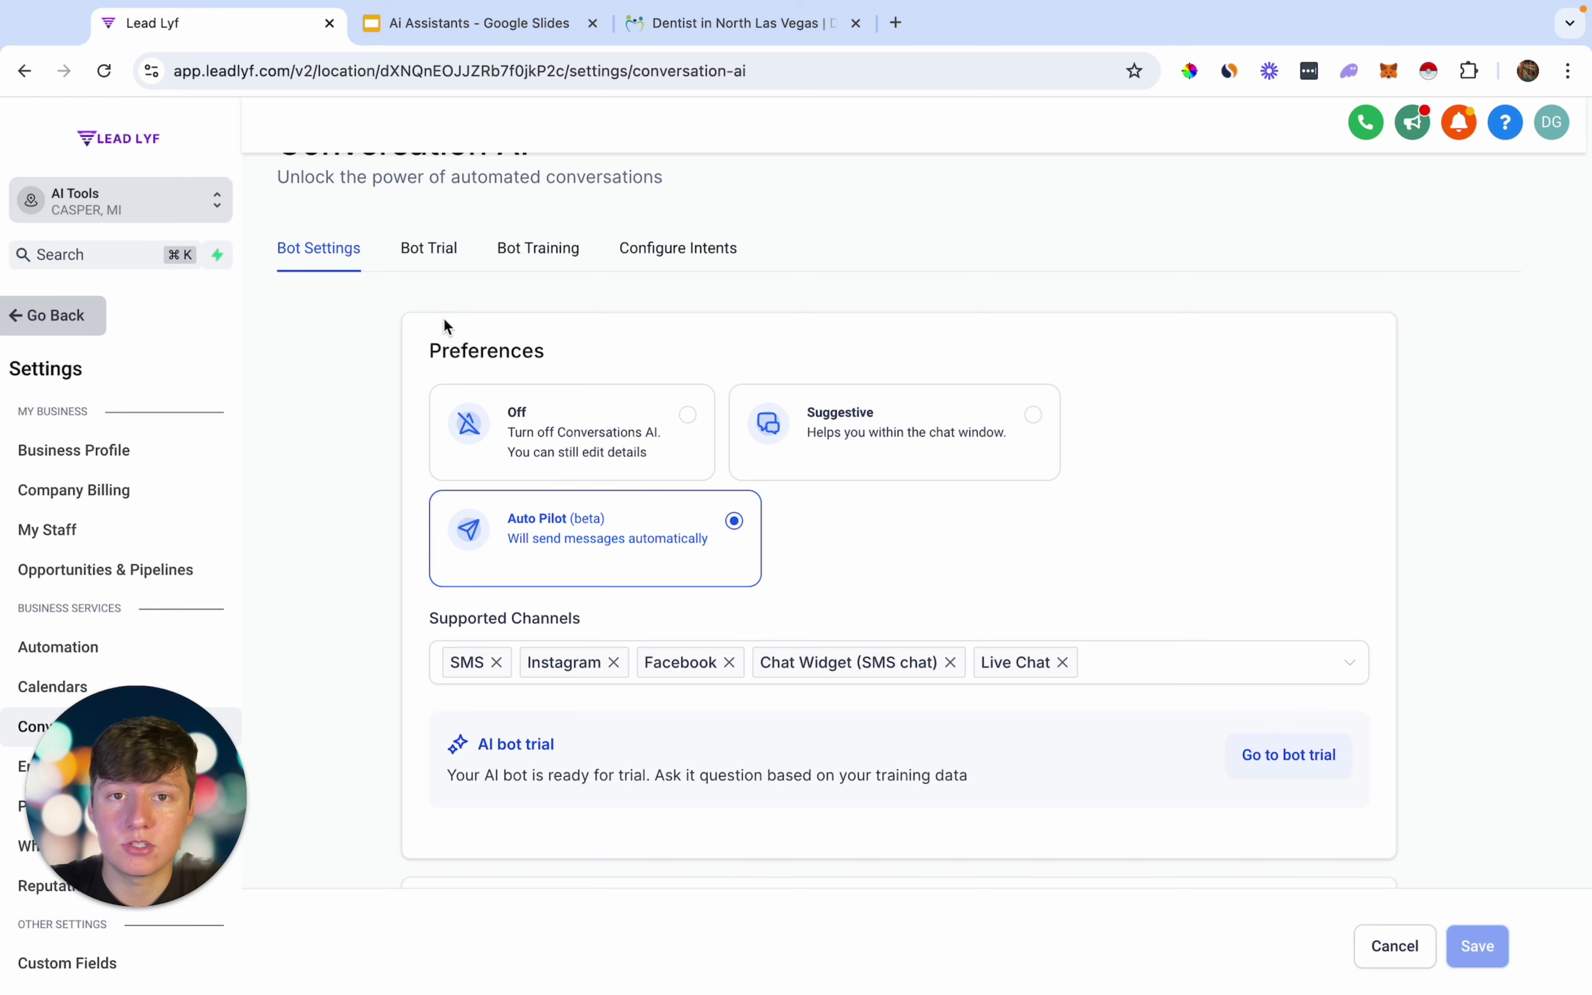
pyautogui.scroll(1, 461, 309)
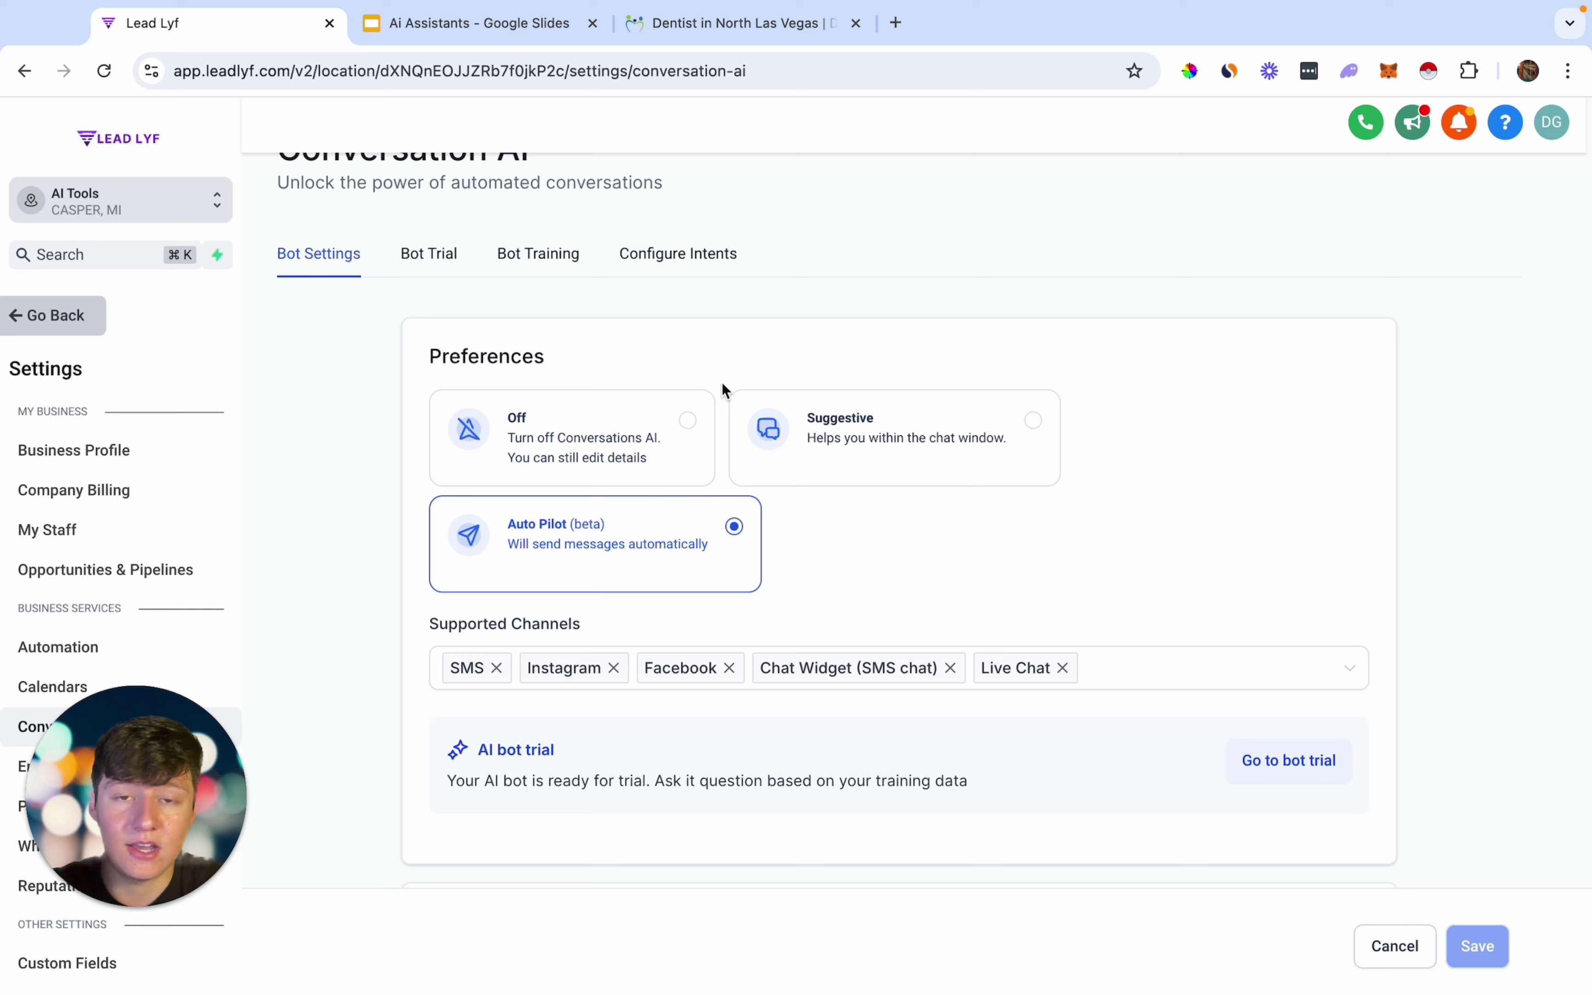
pyautogui.click(763, 24)
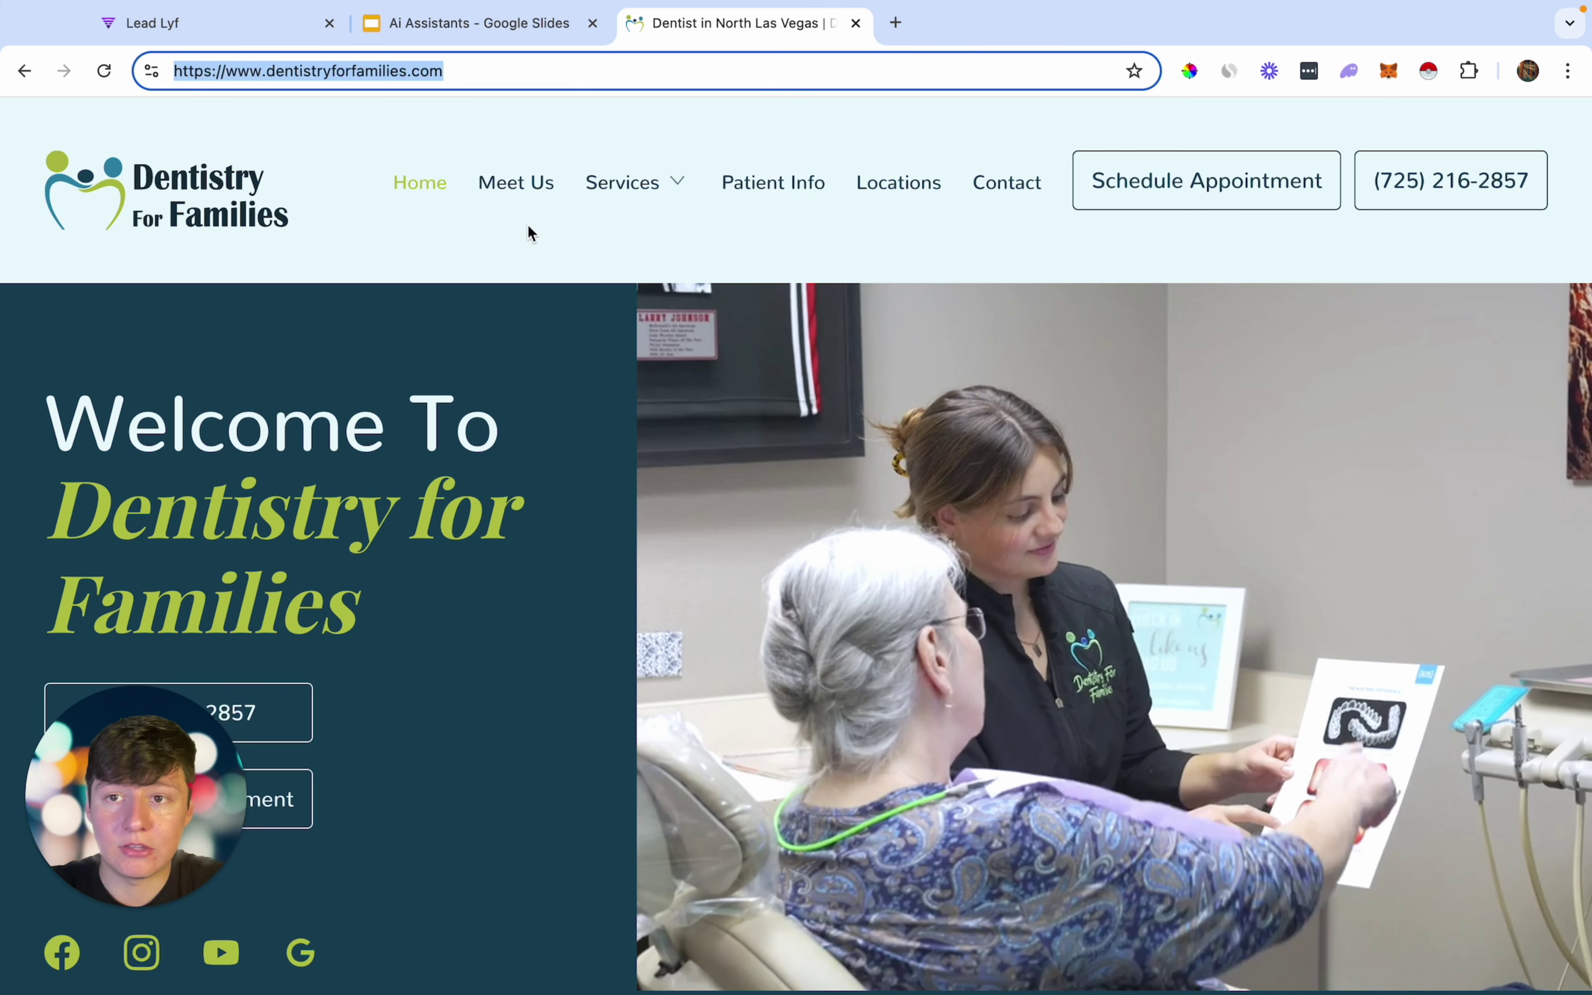
pyautogui.click(254, 31)
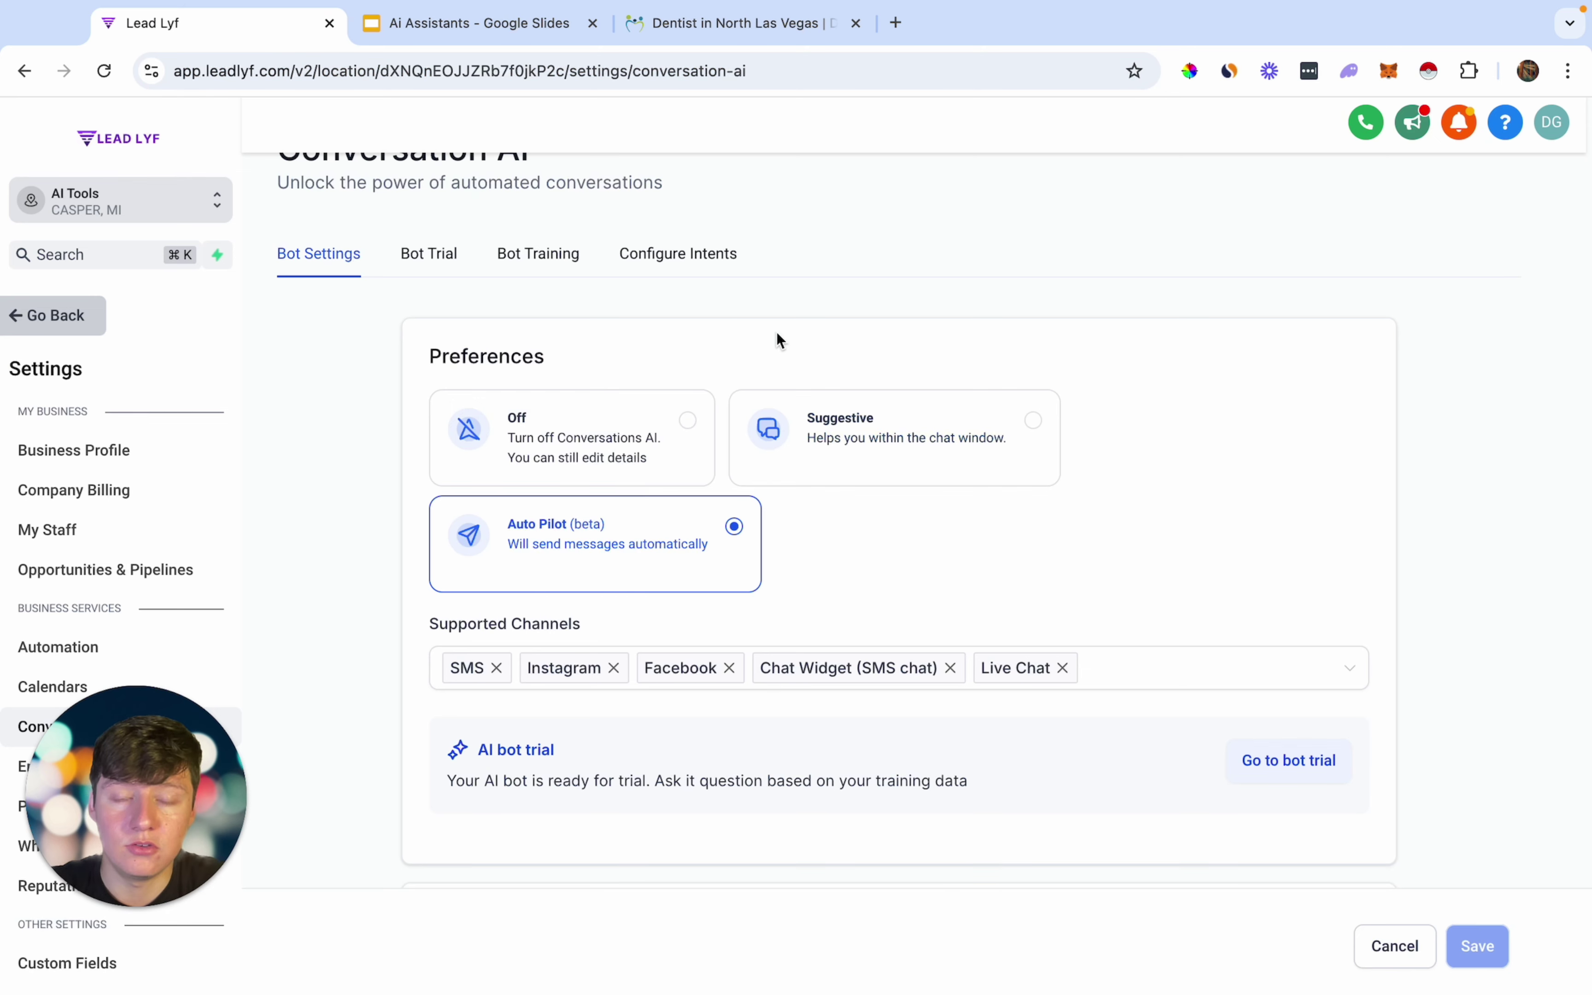